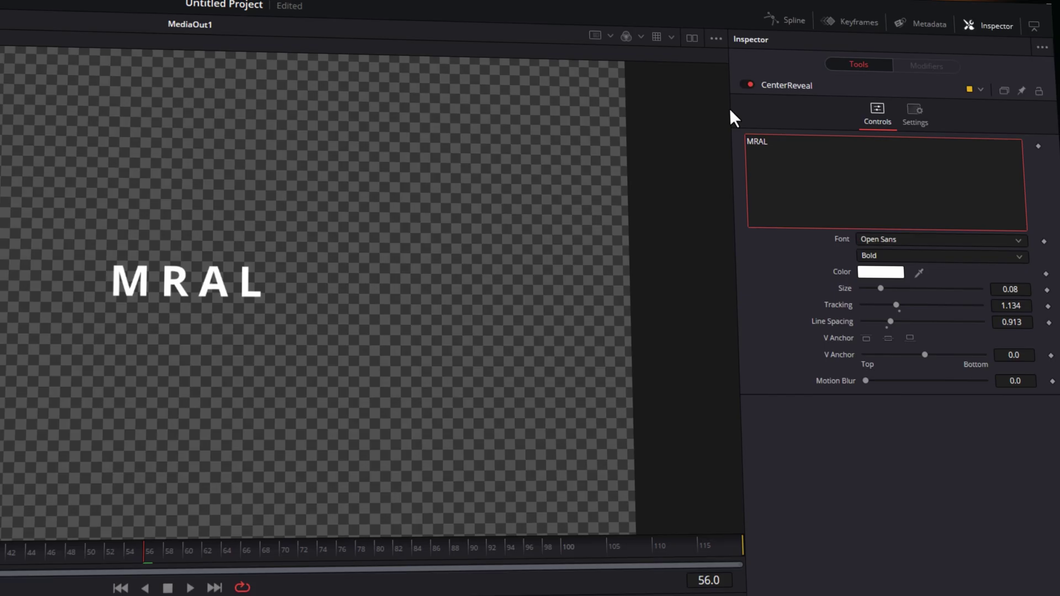
- Enter EXTECH and place the mralextechreveal title from MyTitles at the timeline start
text(EXTECH)
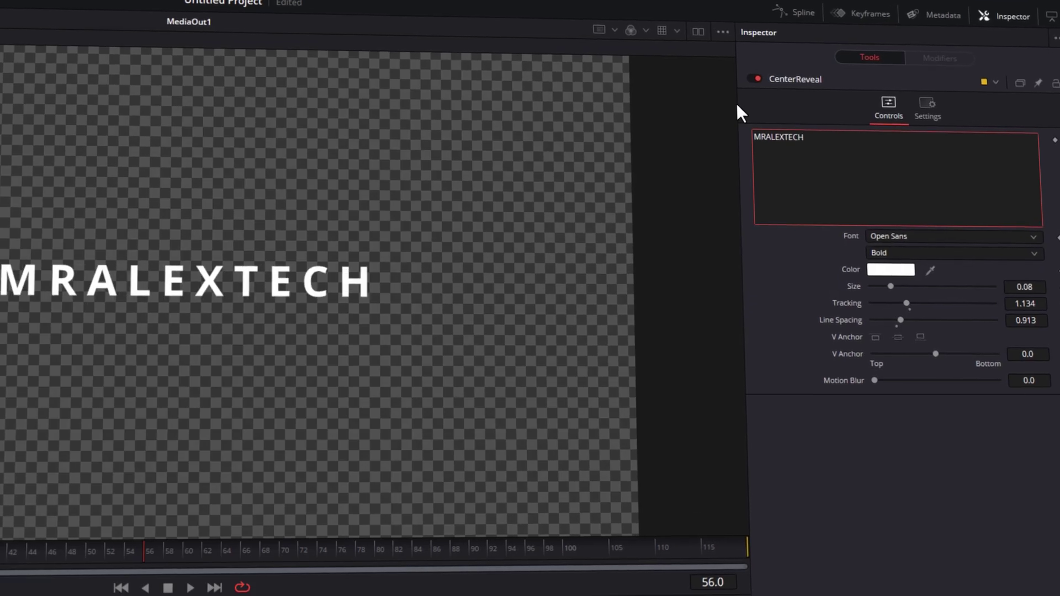
click(900, 238)
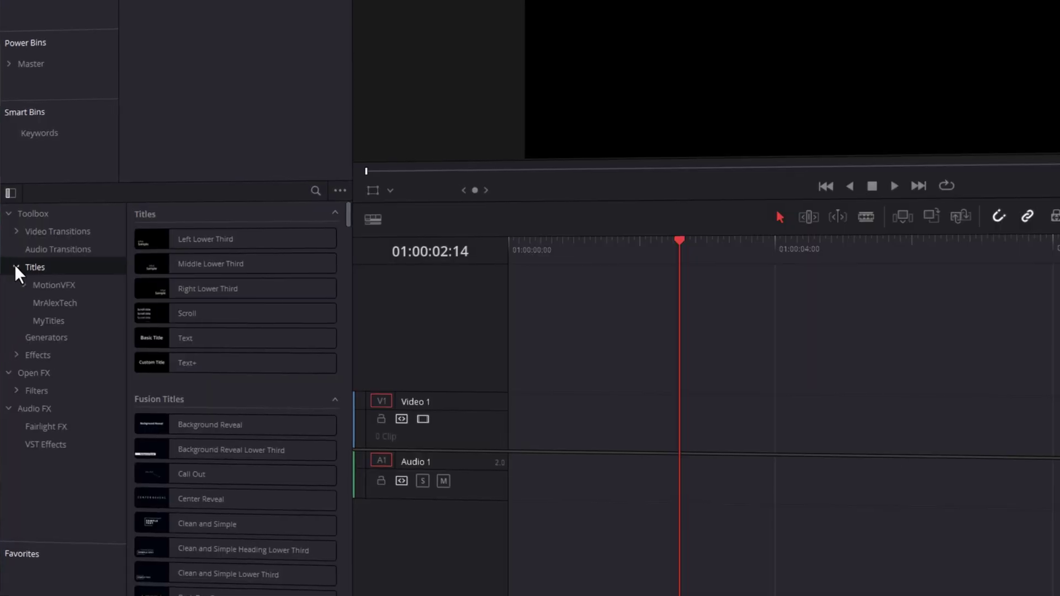
click(36, 322)
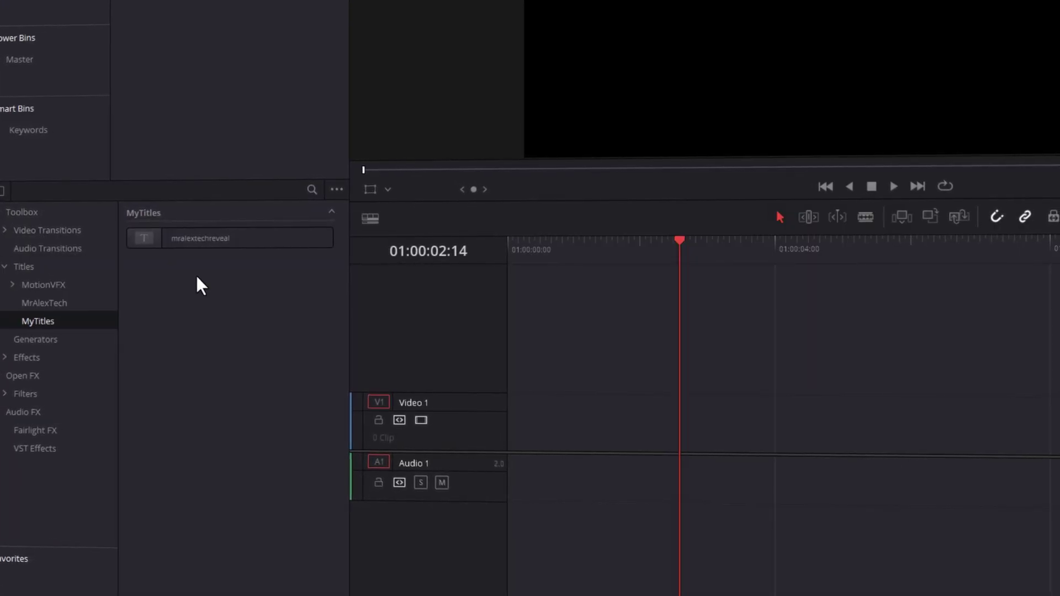
drag(200, 240, 519, 423)
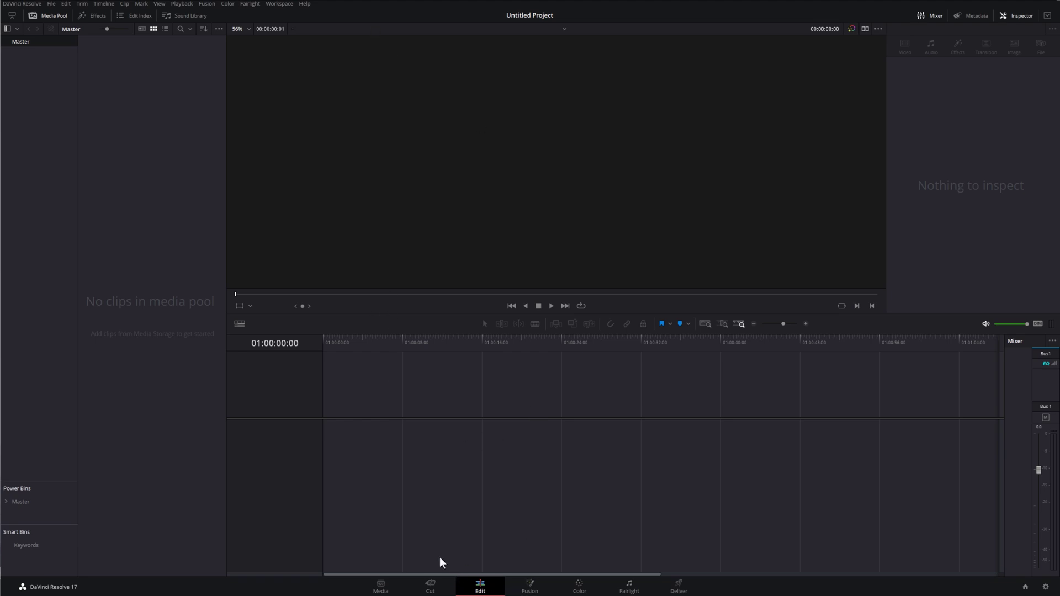
- Add the Center Reveal Fusion title to the start of Video 1 and select it
click(94, 17)
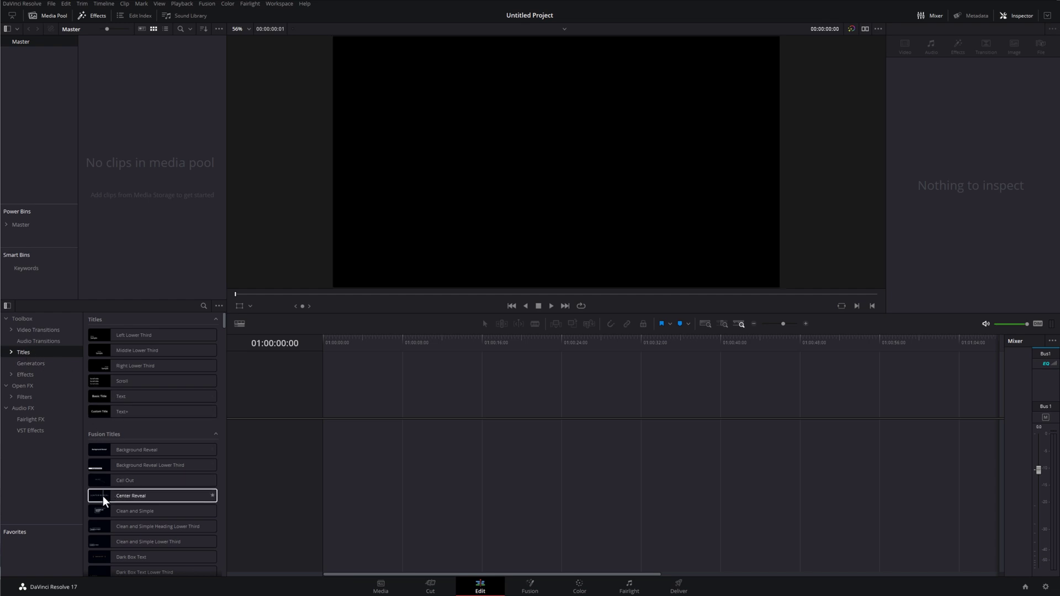
drag(114, 498, 323, 442)
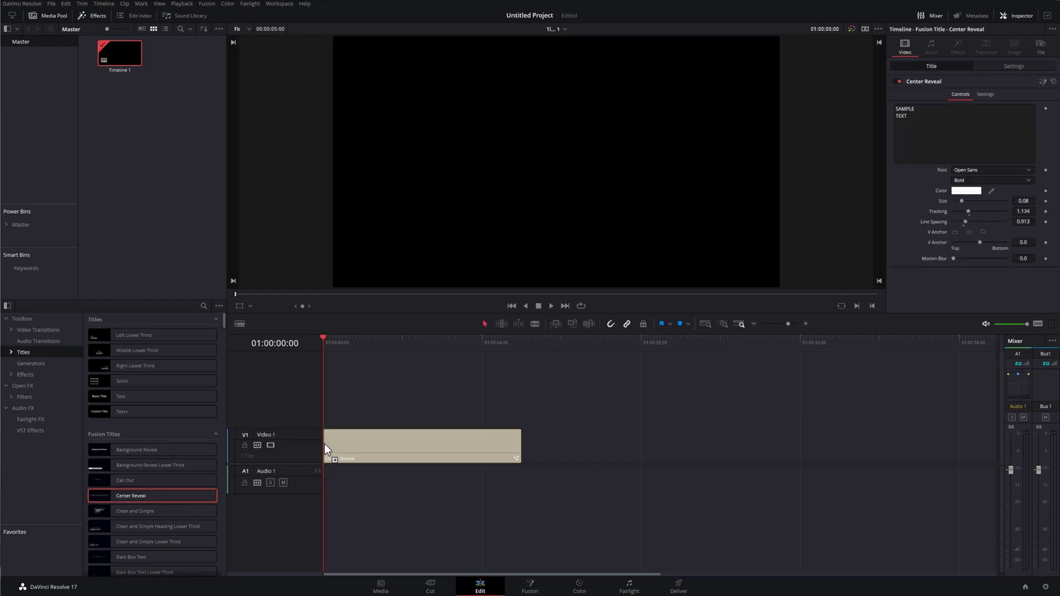
click(388, 440)
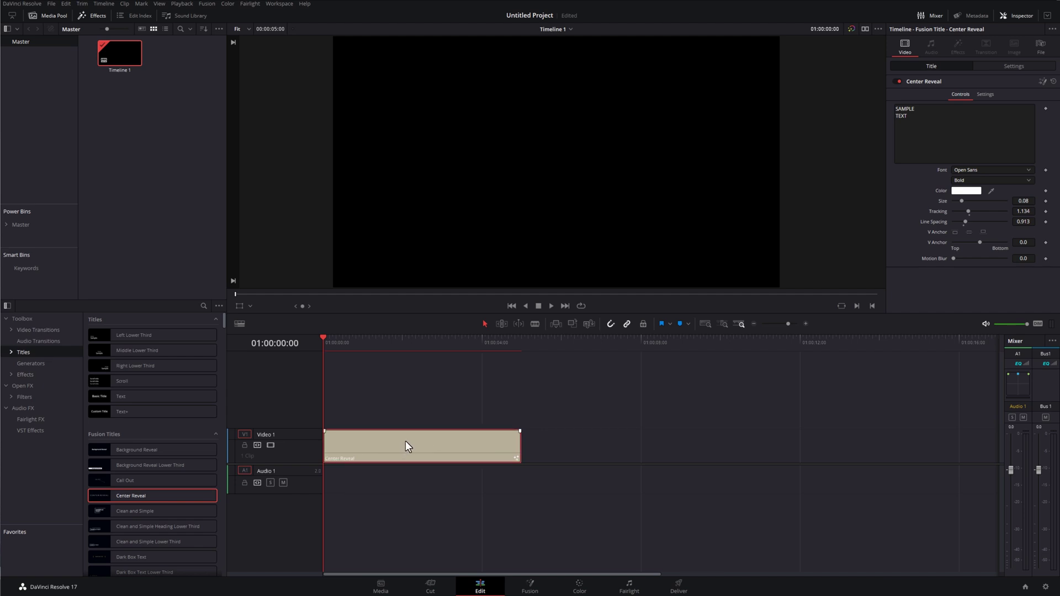
- Open the Center Reveal clip in Fusion, select the CenterReveal node and play its SAMPLE TEXT reveal
right_click(405, 440)
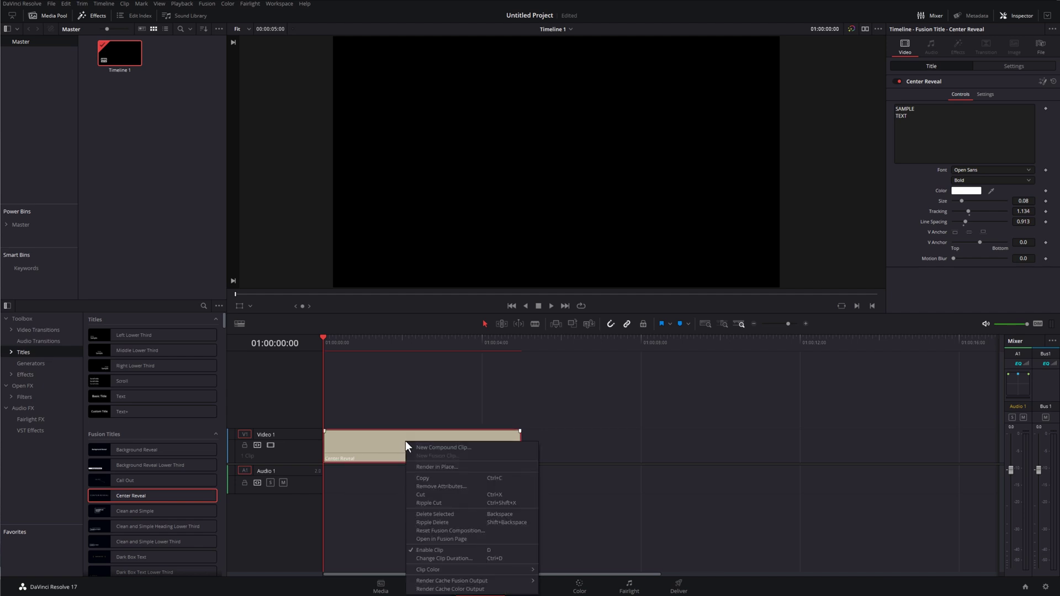
click(438, 538)
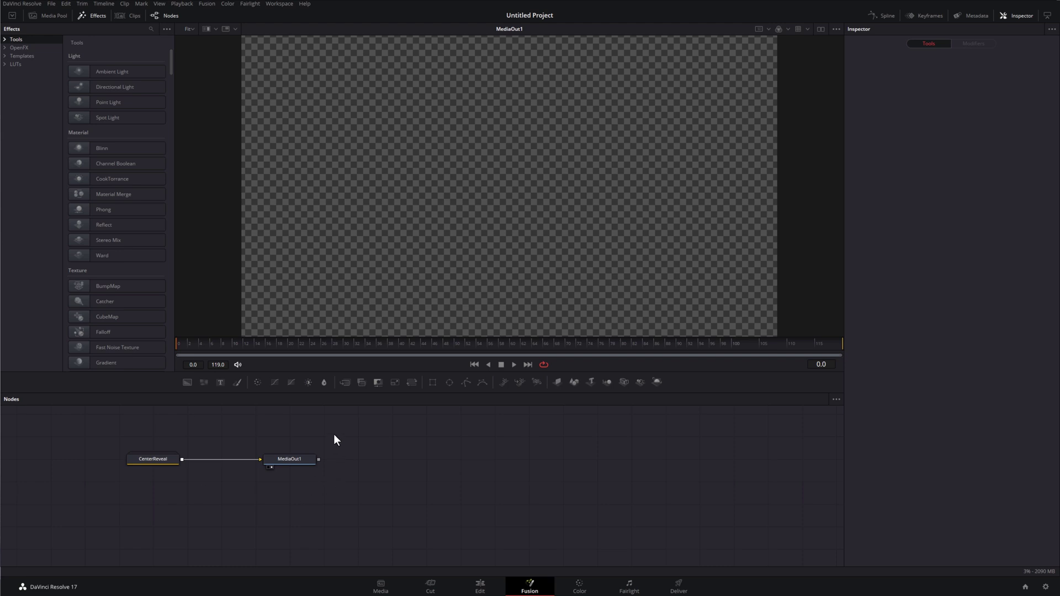
click(169, 16)
click(169, 16)
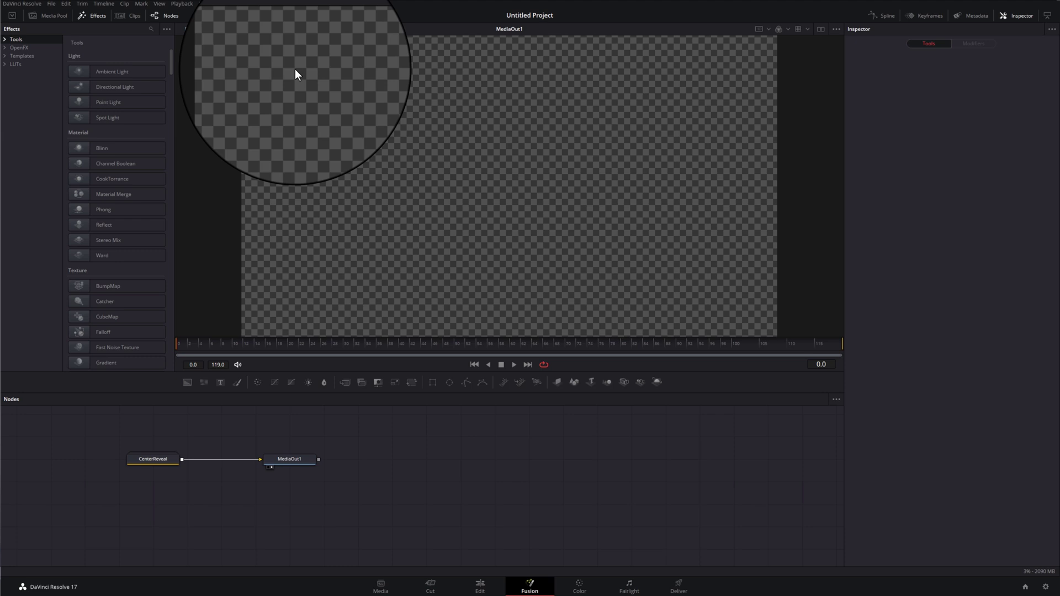
click(1012, 17)
click(1012, 15)
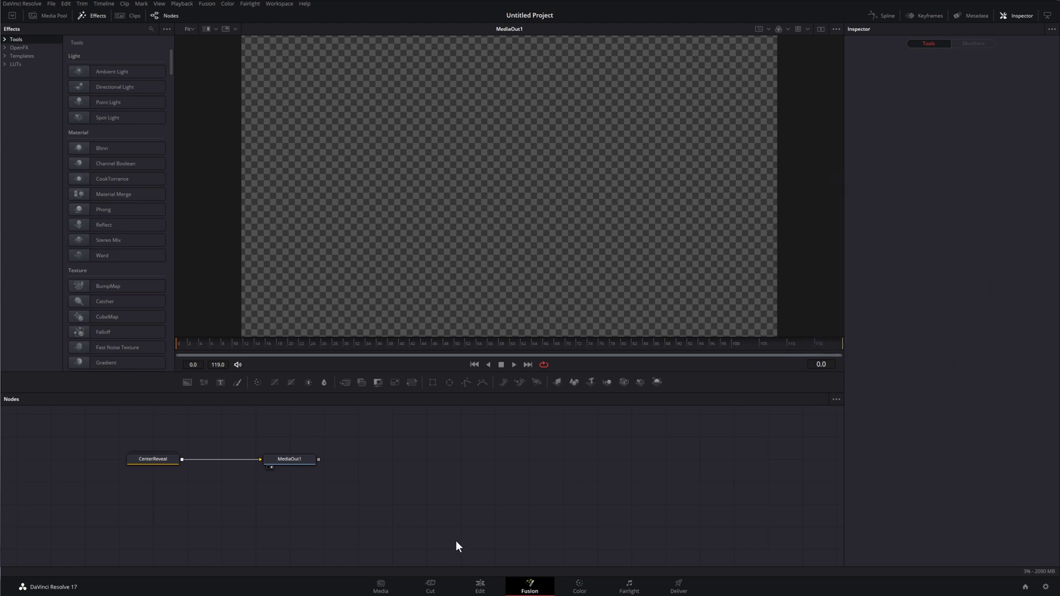
click(156, 459)
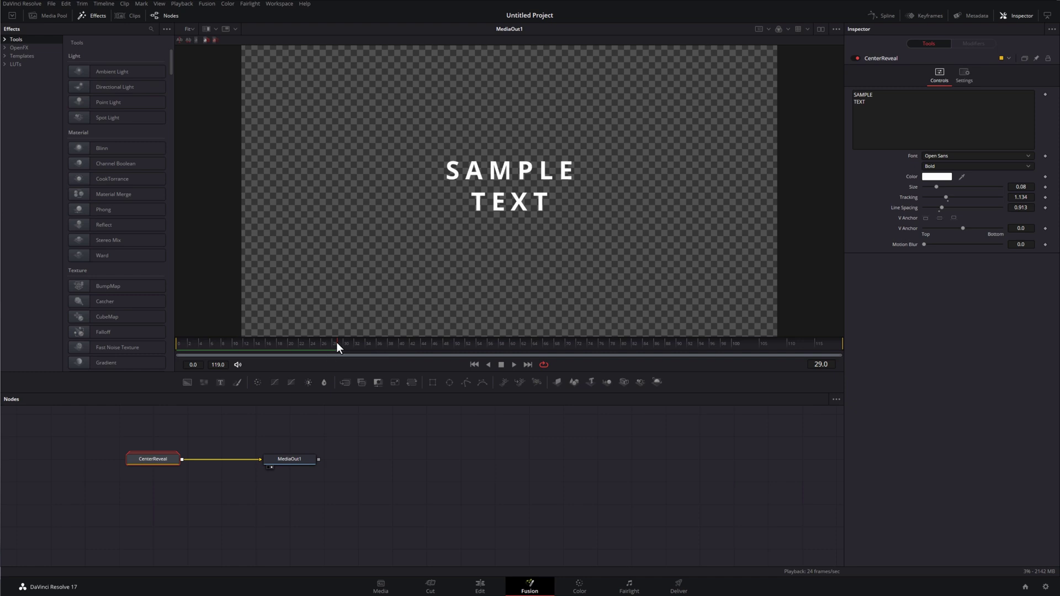
key(space)
key(space)
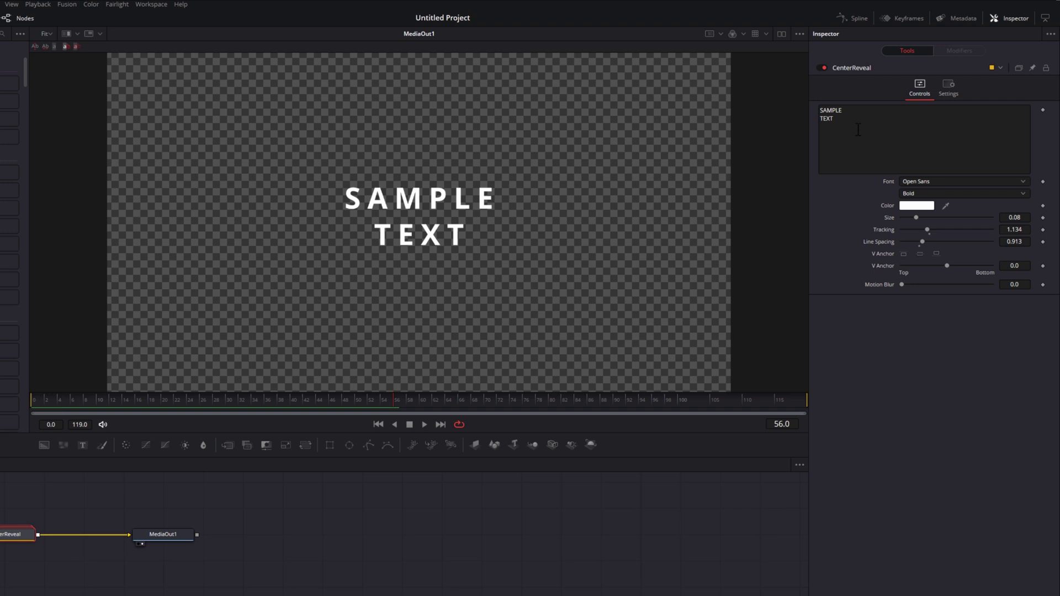
- Replace SAMPLE TEXT with MRALEXTECH in the NiseSegaSonic font
click(858, 129)
key(ctrl+a)
key(BackSpace)
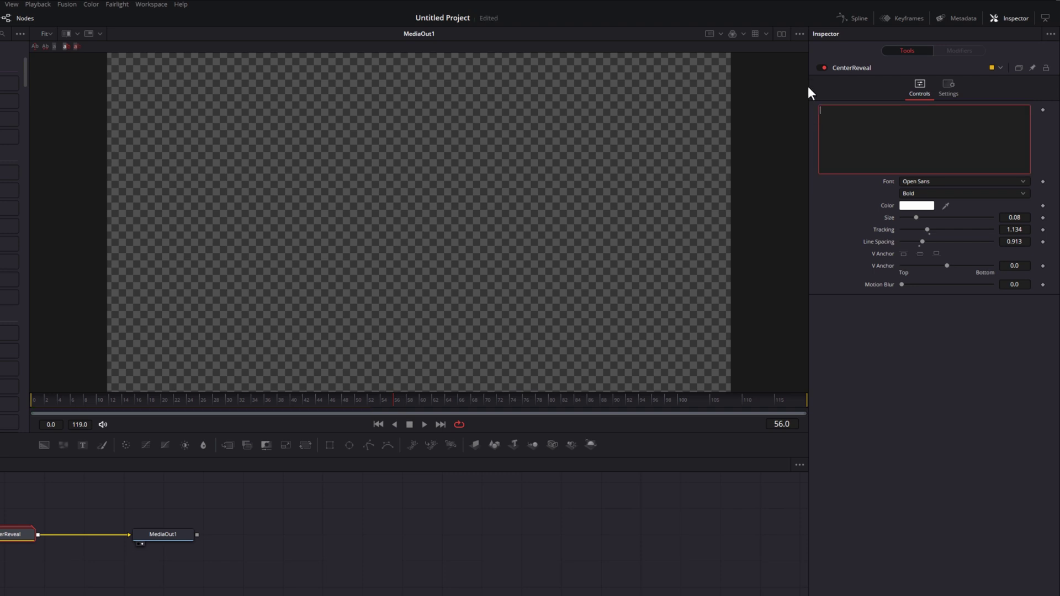
text(MRALEXTECH)
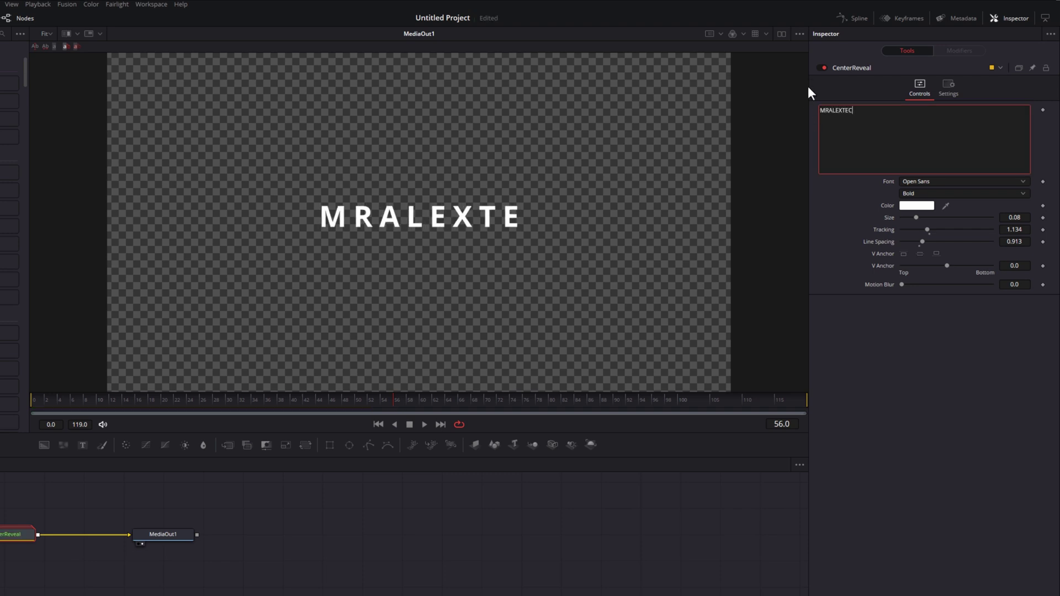
click(928, 181)
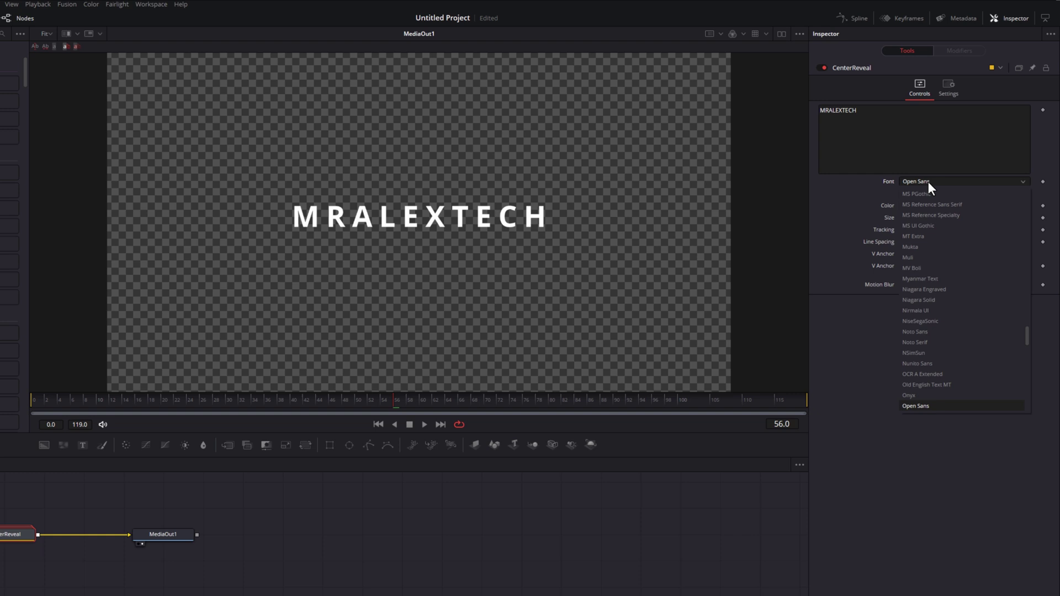
click(929, 322)
- Set tracking to about 0.98 and motion blur to 1.0, then replay the animation
drag(1014, 229, 991, 229)
drag(902, 285, 994, 285)
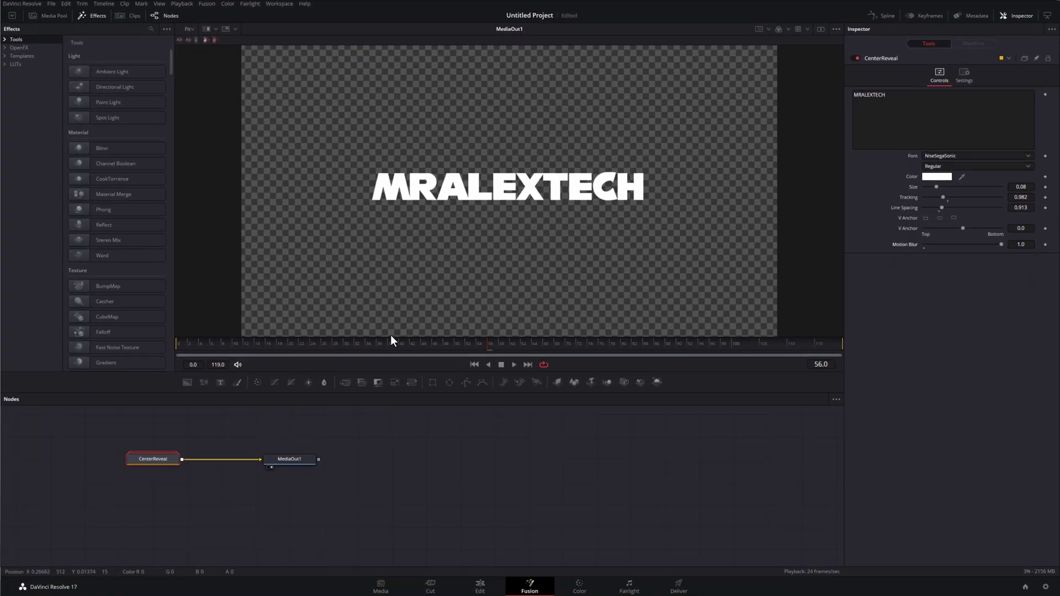
click(234, 343)
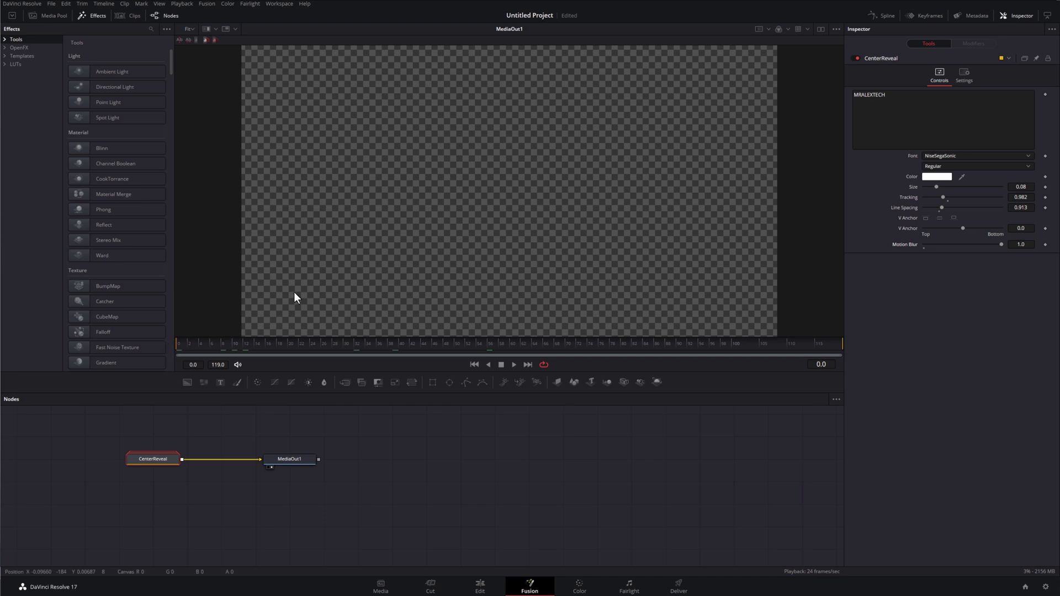
key(space)
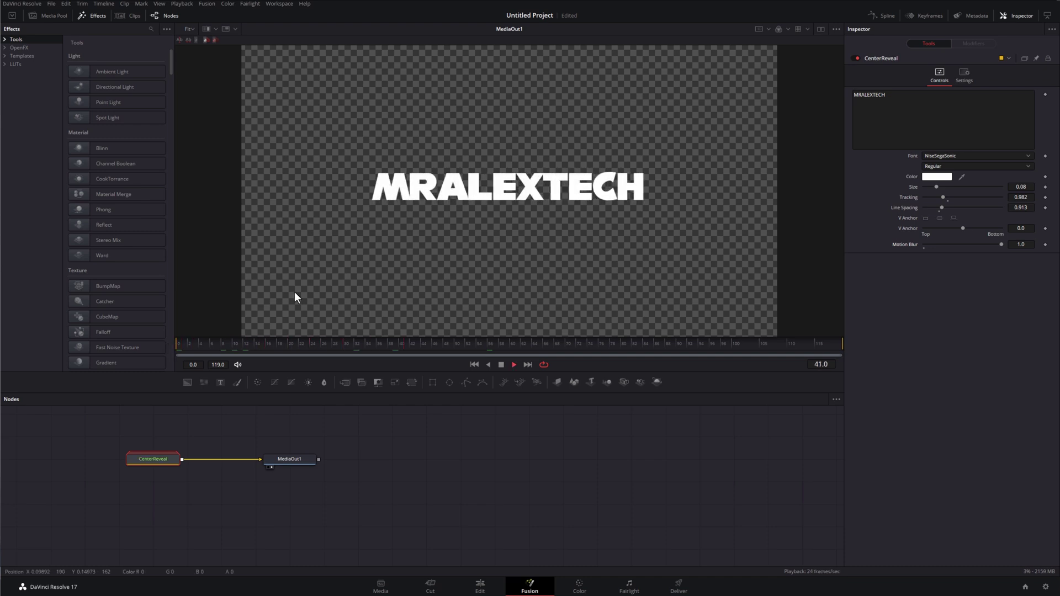
key(space)
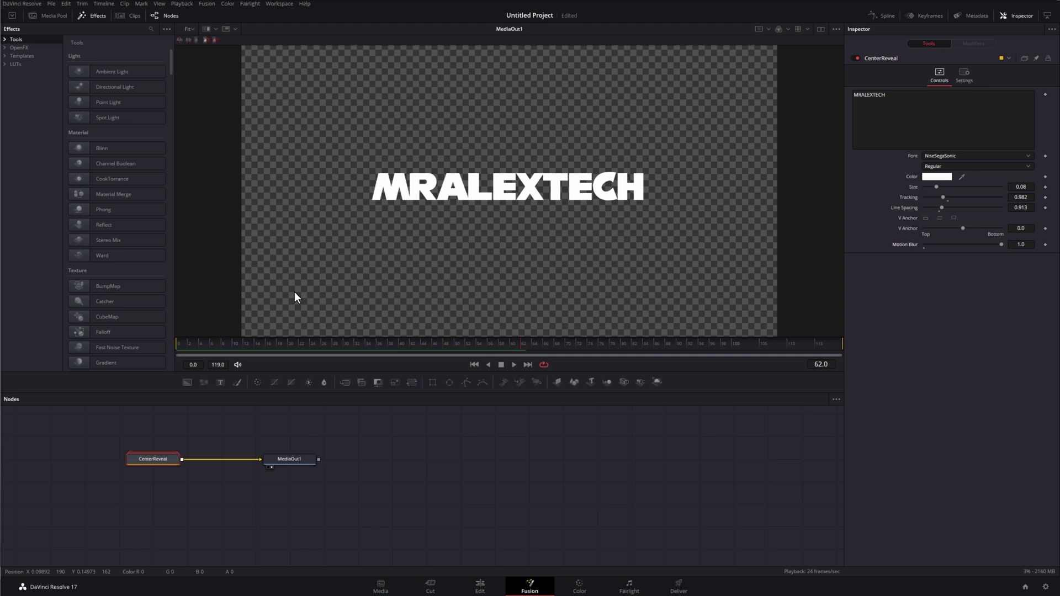
- Select the CenterReveal node and choose Settings > Save As to save its settings as CenterReveal.setting
click(654, 467)
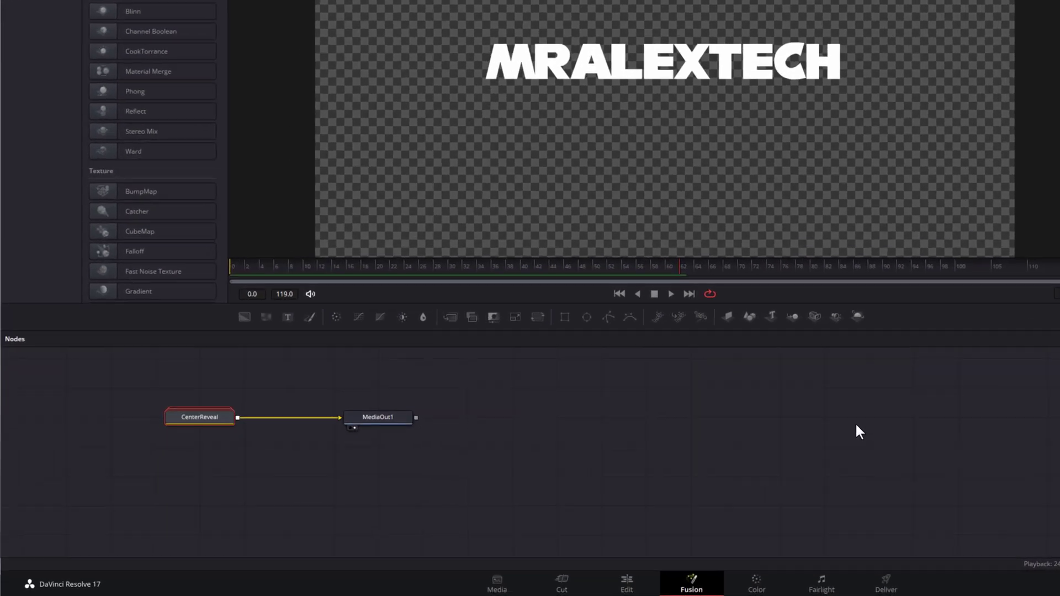
click(212, 401)
right_click(225, 400)
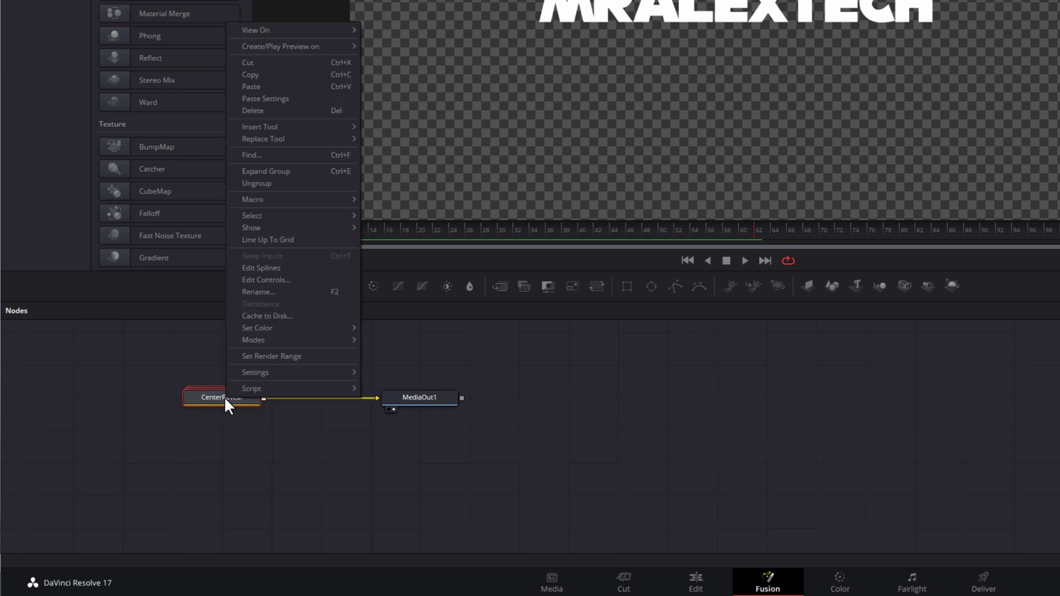
mouse_move(273, 376)
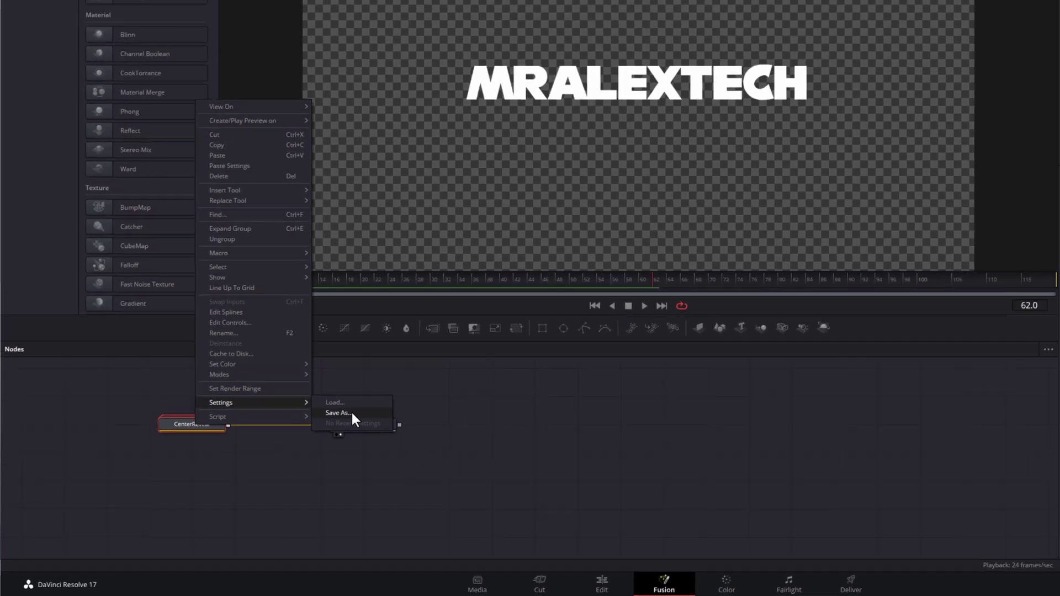
click(352, 413)
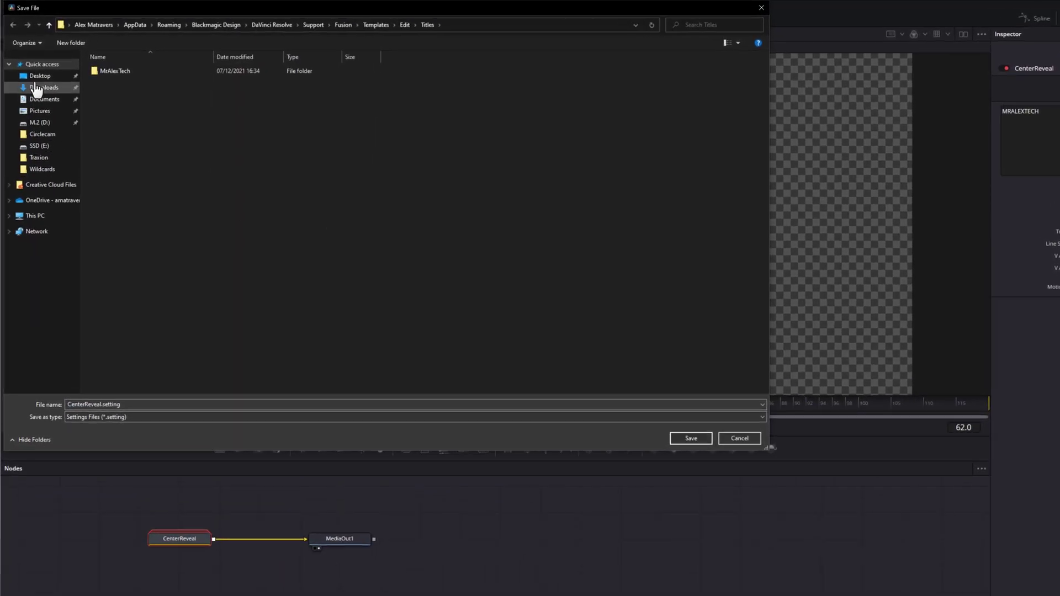
- Create a tITLES folder on the Desktop and make it the save location
click(39, 78)
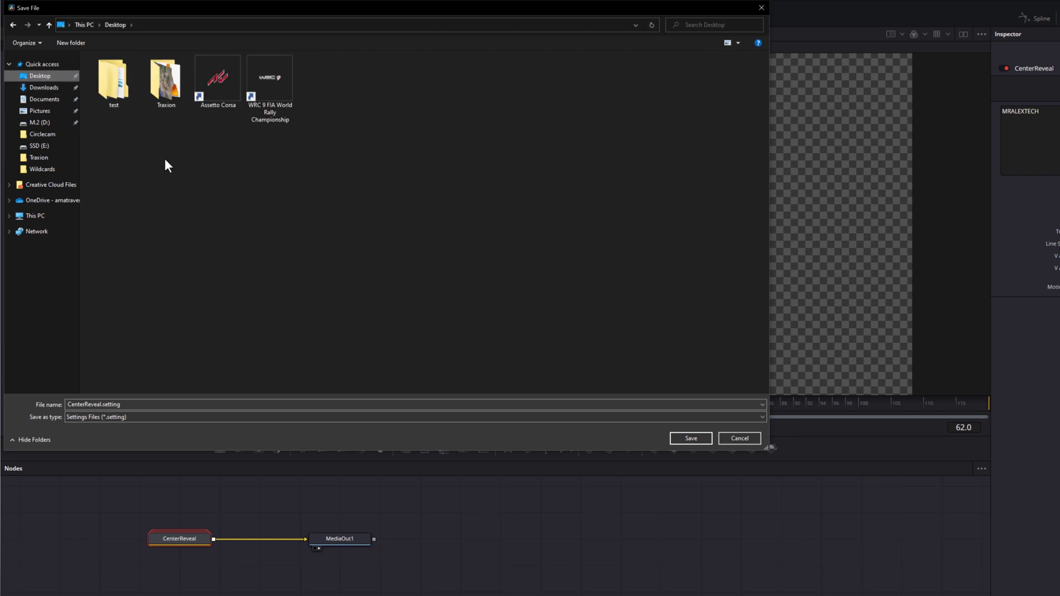
right_click(428, 143)
mouse_move(481, 247)
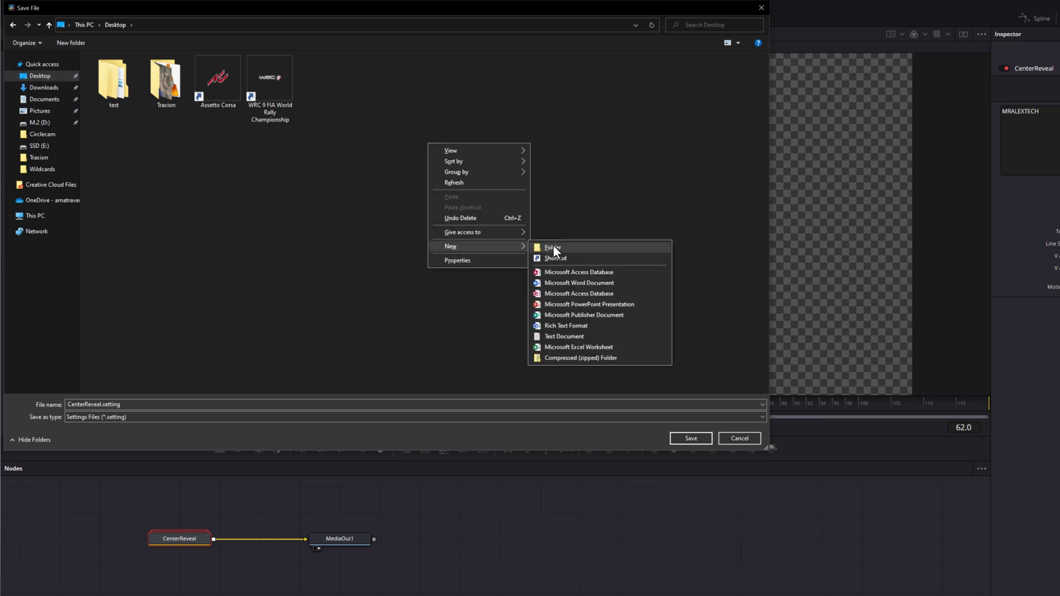
click(555, 244)
text(tITLES)
key(Return)
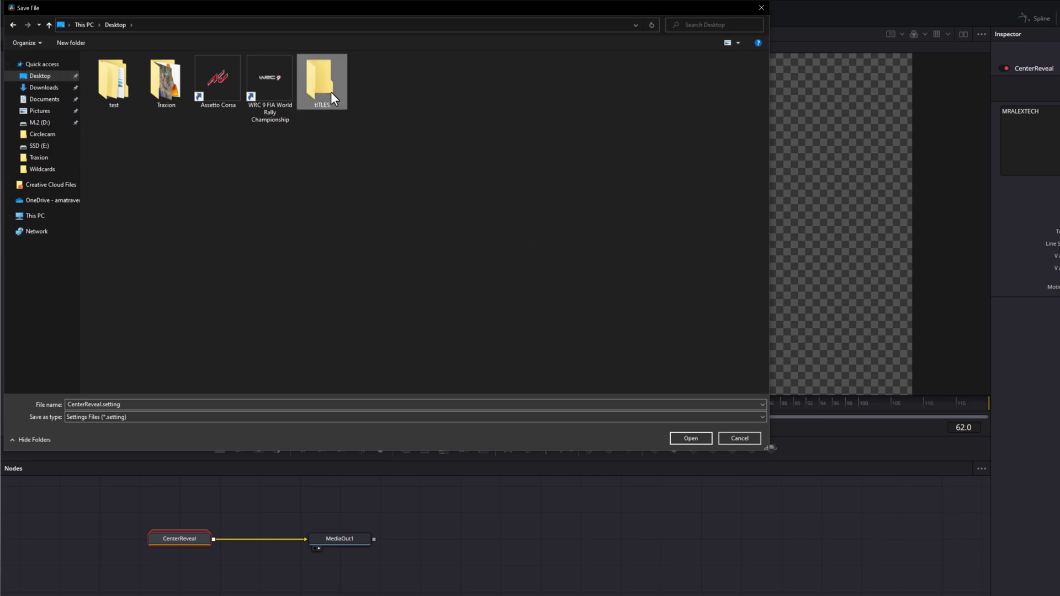
double_click(330, 91)
- Rename the settings file from CenterReveal to mralextechreveal
click(110, 404)
click(100, 404)
drag(100, 404, 62, 396)
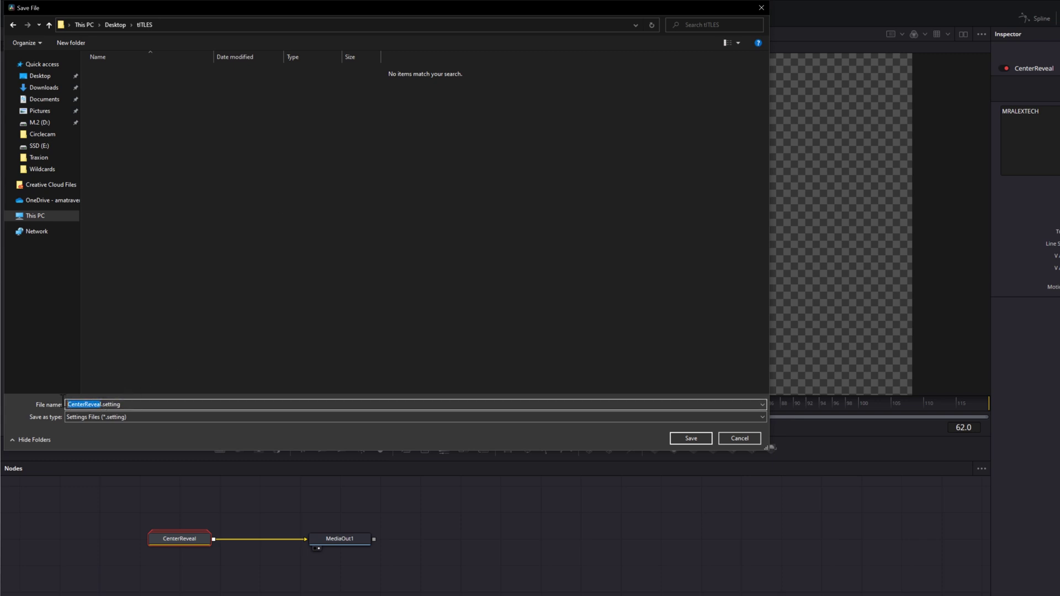
text(mralextechreveal)
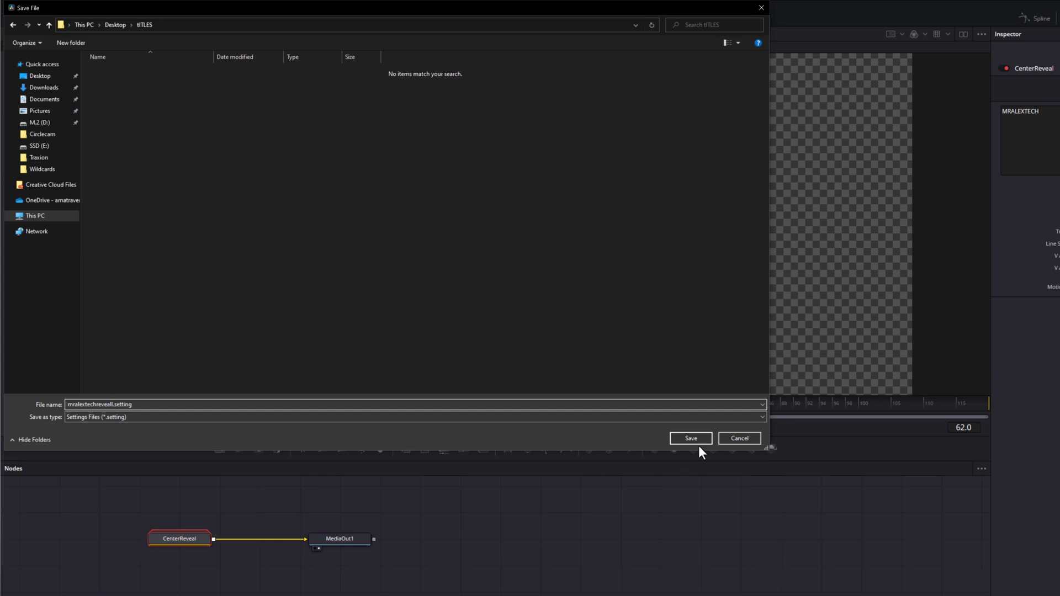
- Save the mralextechreveal settings file and expand Templates > Edit > Titles in the Effects library
click(699, 443)
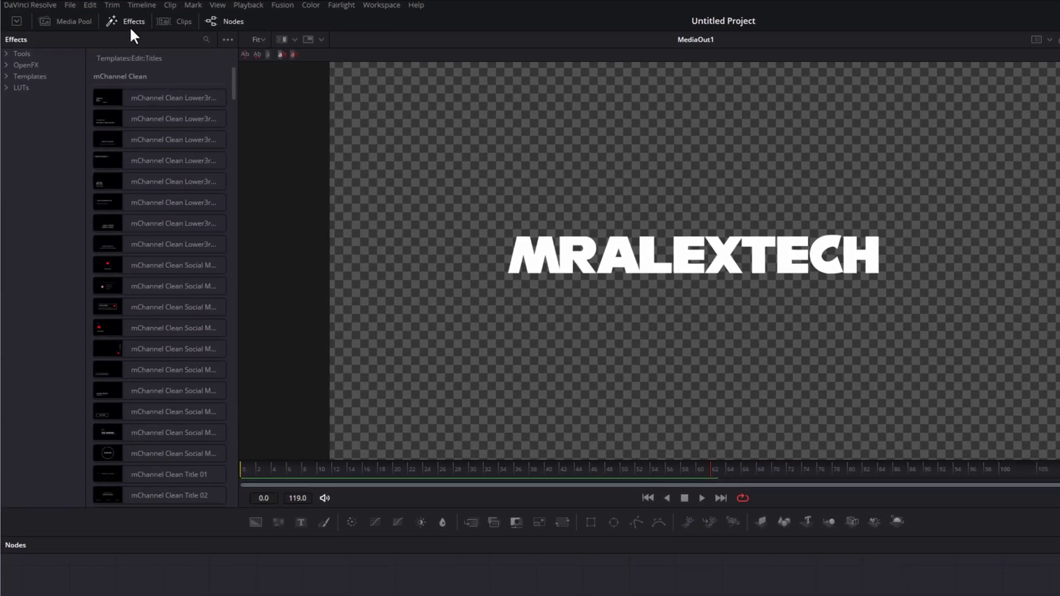
click(123, 21)
click(123, 21)
click(7, 78)
click(31, 87)
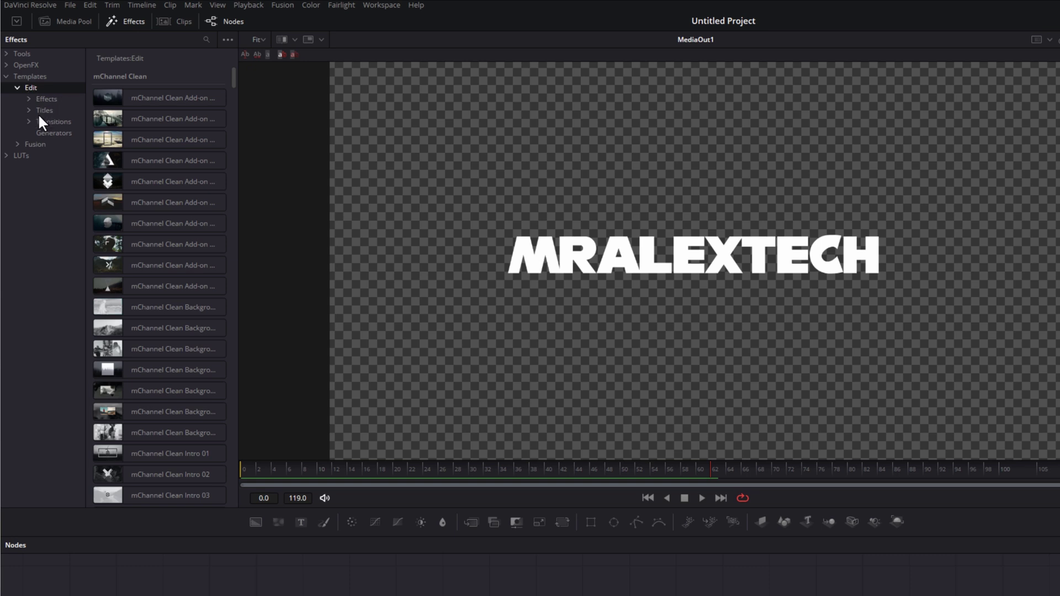
click(40, 111)
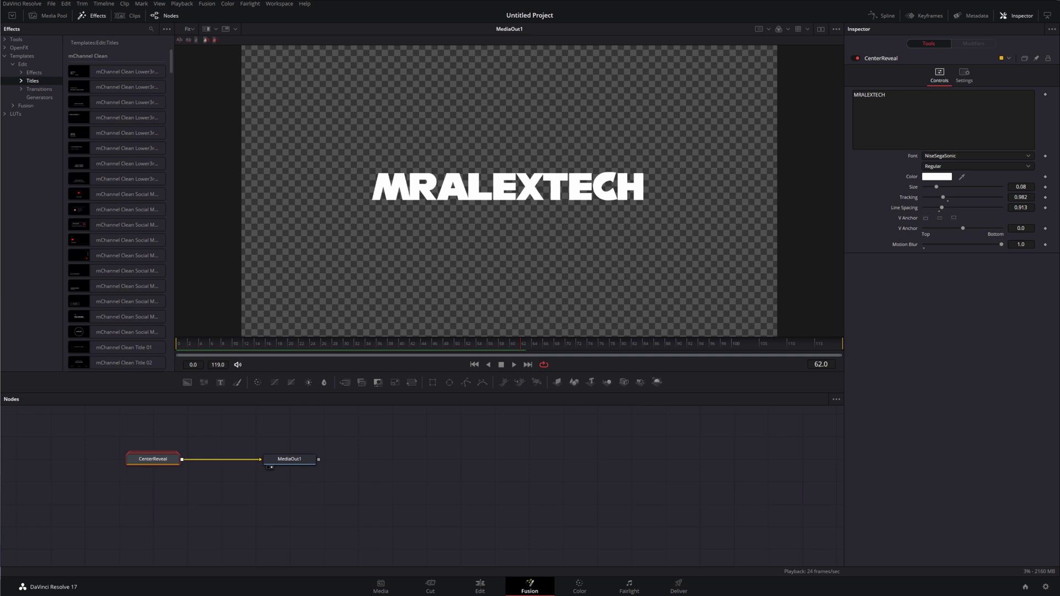
- Drag mralextechreveal.setting from the Desktop tITLES folder into Resolve's Edit Titles templates list
key(super+e)
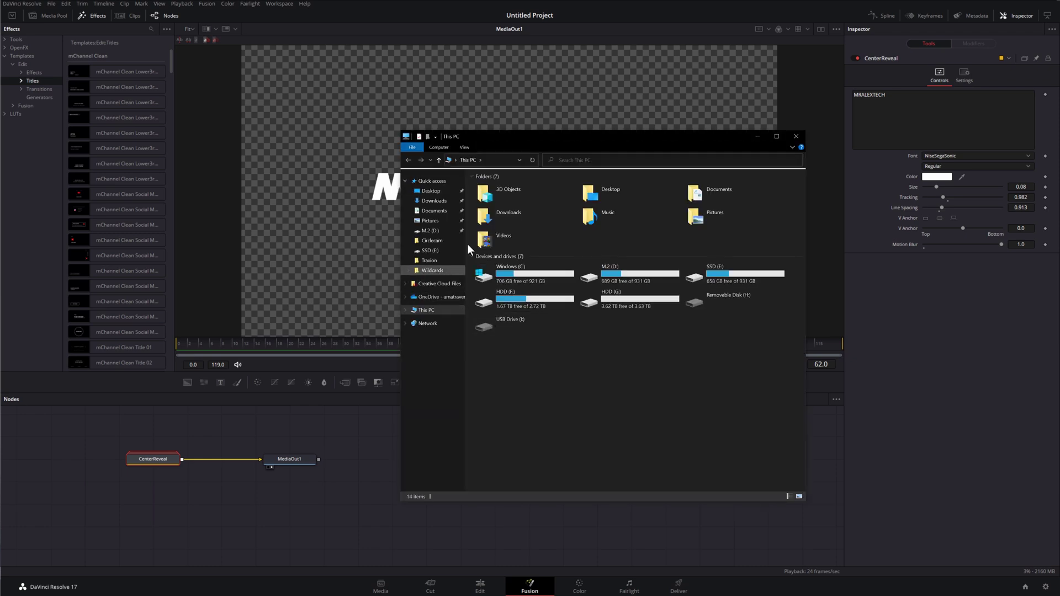
double_click(615, 191)
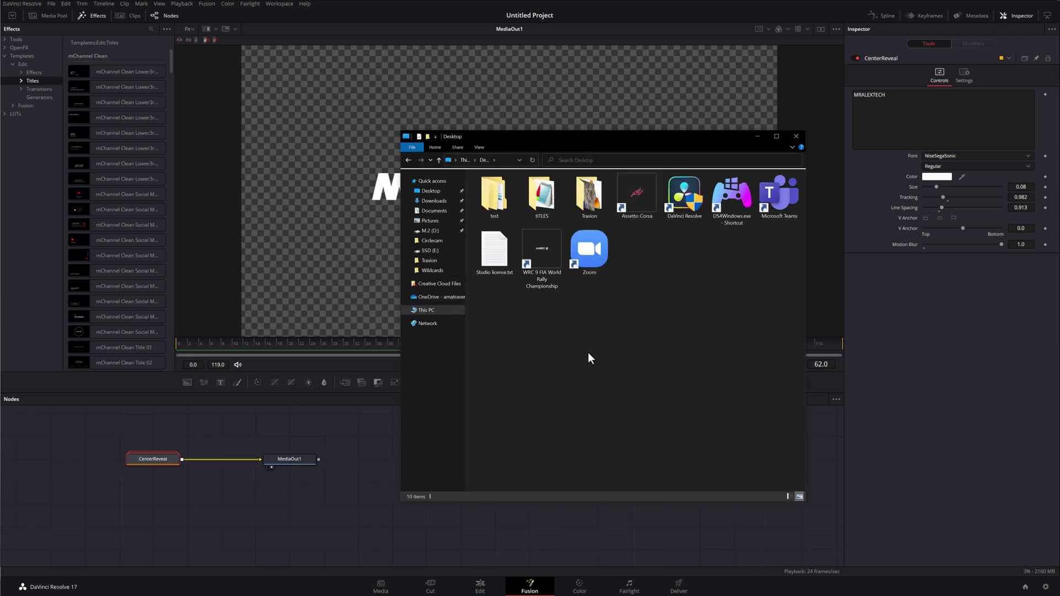
double_click(544, 210)
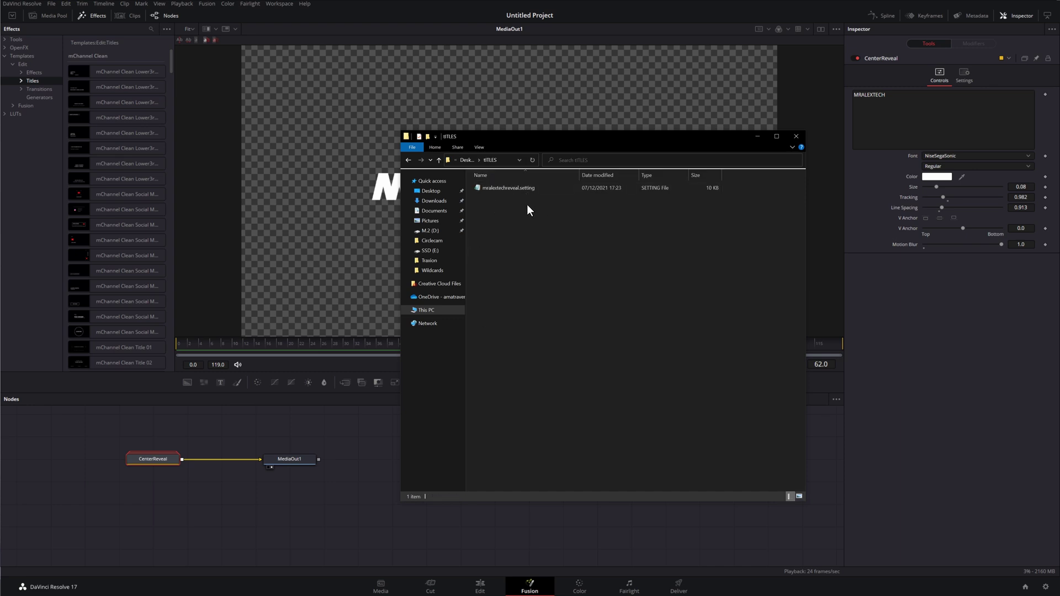
click(498, 188)
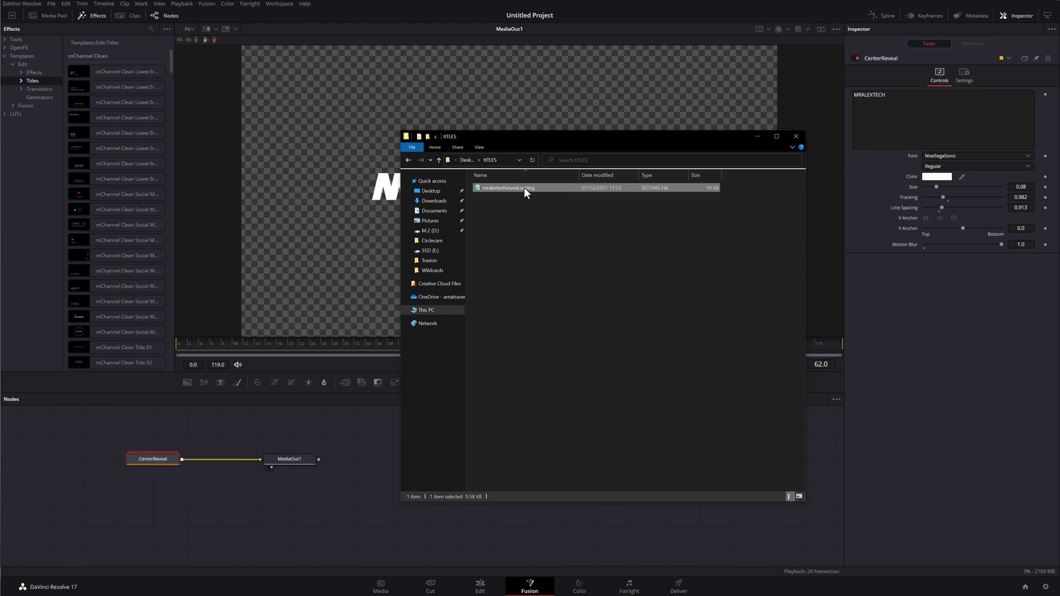
drag(525, 189, 121, 124)
- Reveal the Edit Titles templates folder on disk with the Effects library's Show Folder option
drag(171, 61, 174, 323)
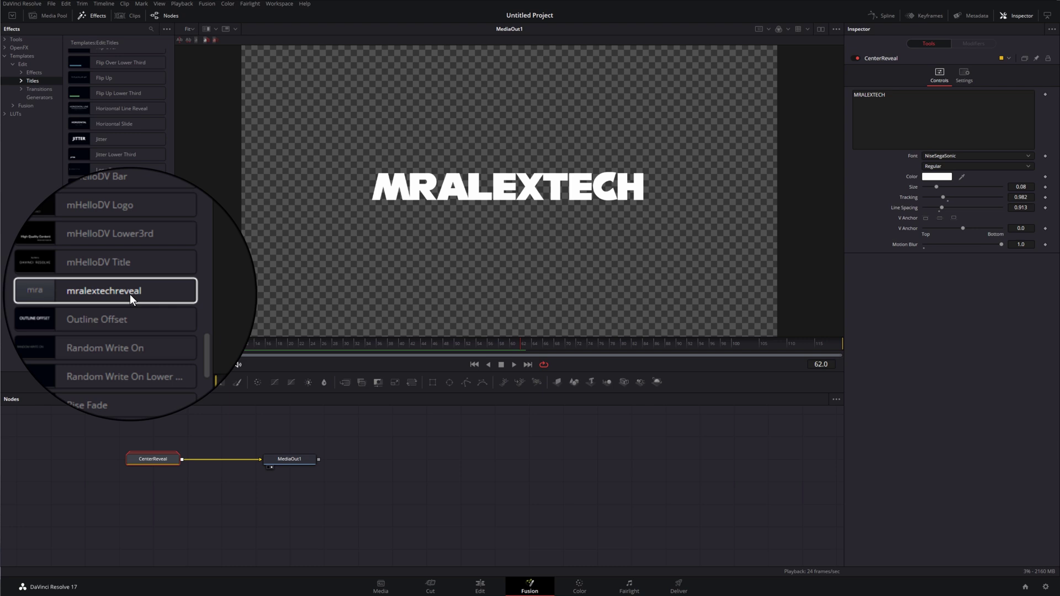
click(167, 30)
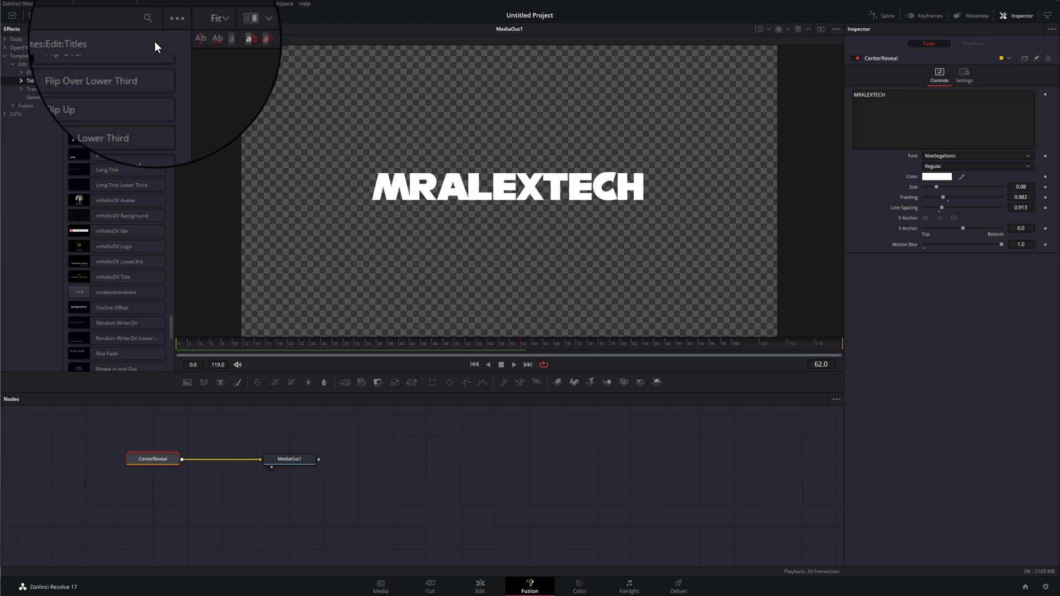
click(154, 41)
- Reposition and widen the File Explorer window to show the full Titles folder path
drag(516, 150, 447, 147)
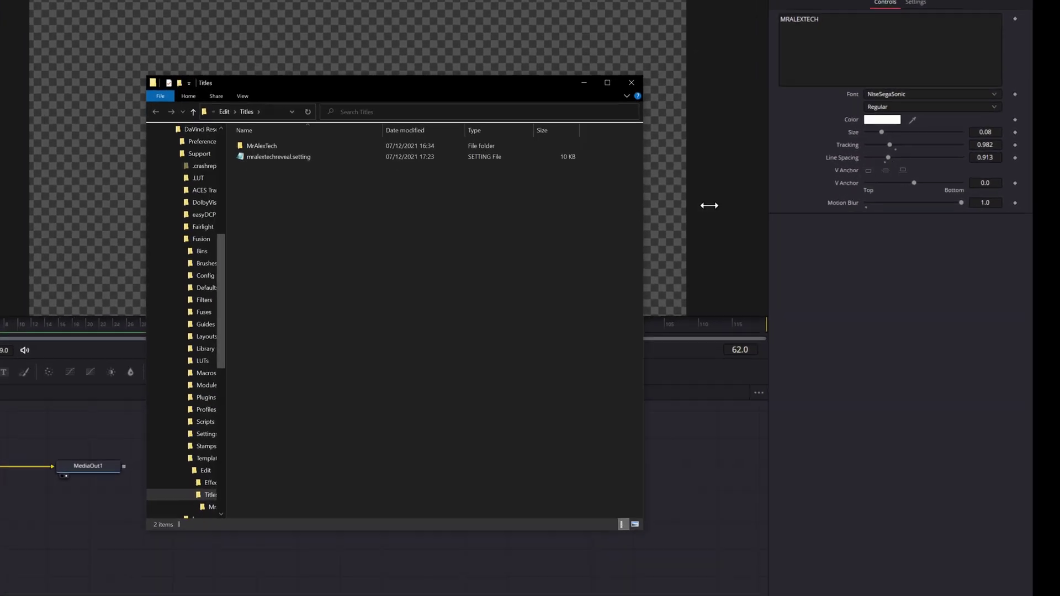
drag(709, 205, 860, 205)
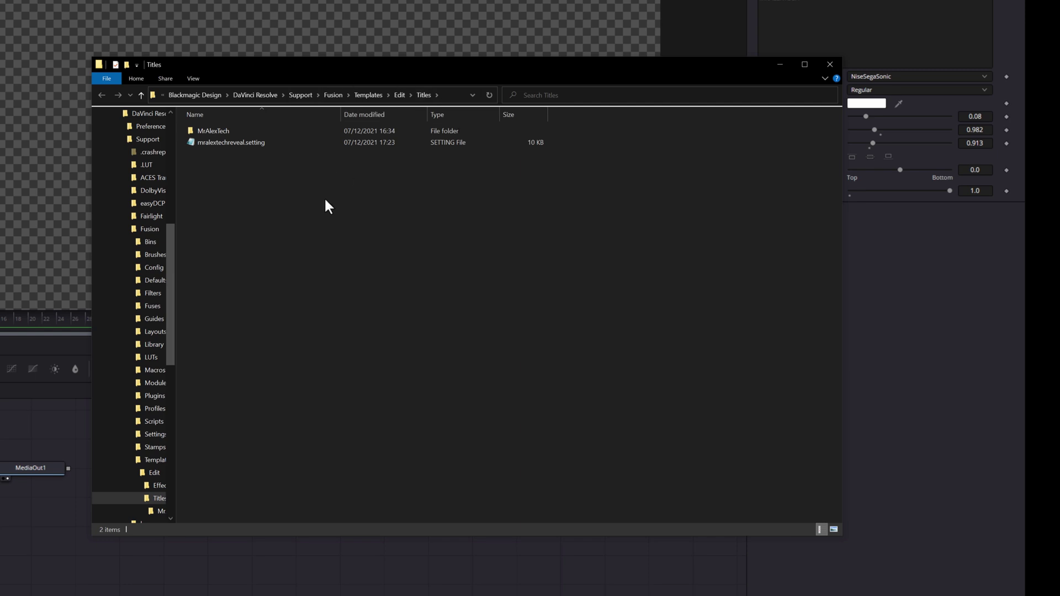
click(221, 143)
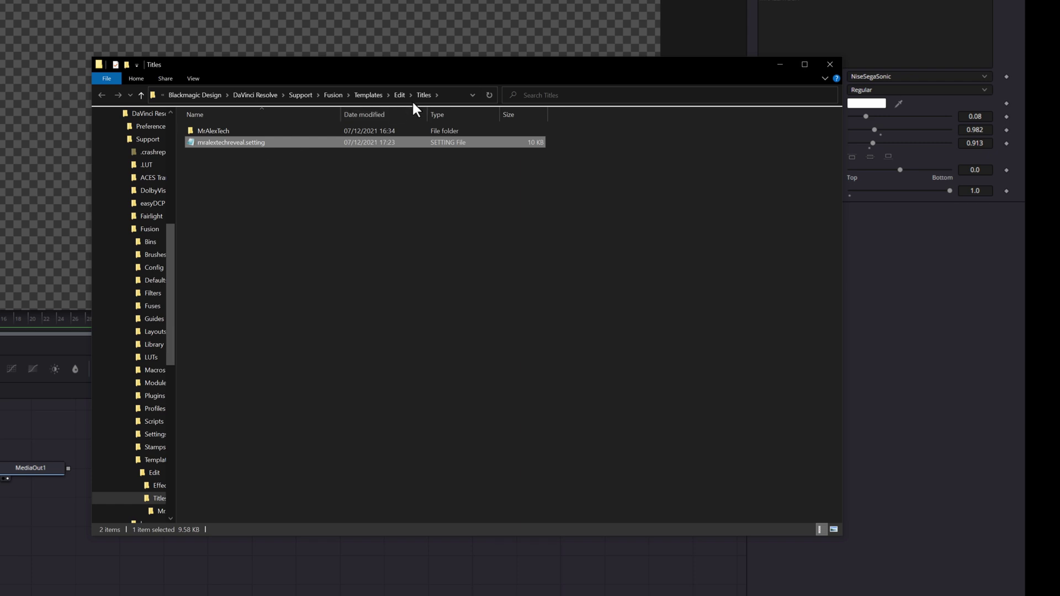
click(267, 213)
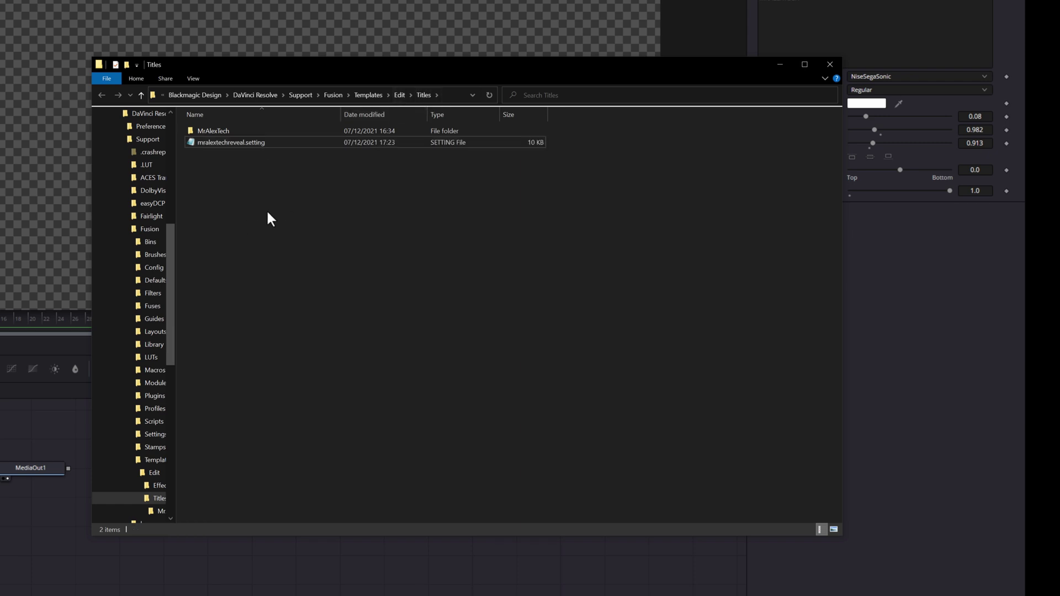
- Create a MyTitles folder in Titles and move mralextechreveal.setting into it
right_click(204, 162)
mouse_move(239, 293)
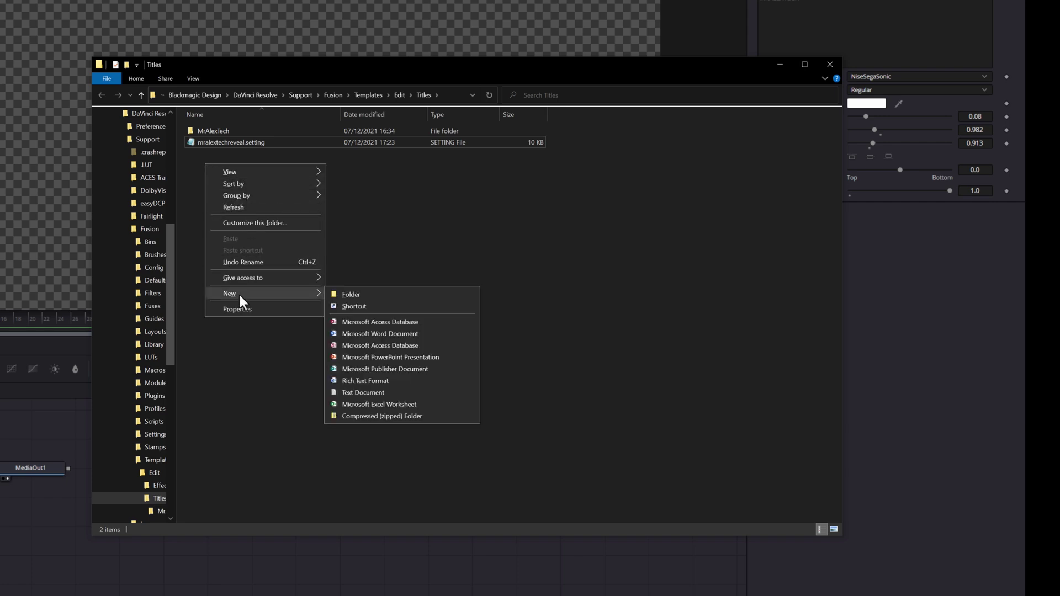
click(358, 295)
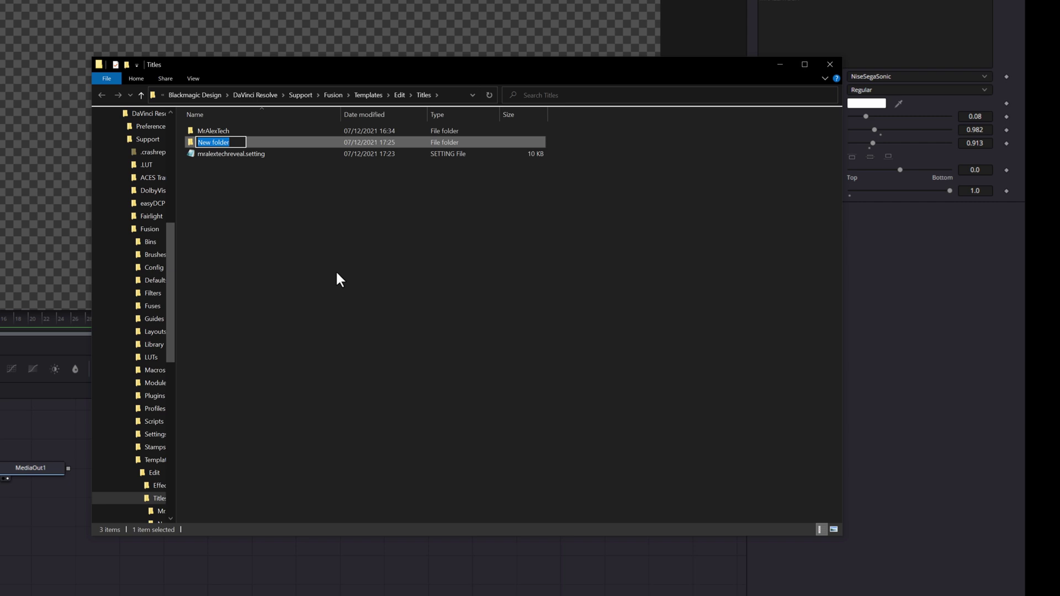
text(MyTitles)
click(244, 216)
drag(243, 153, 214, 141)
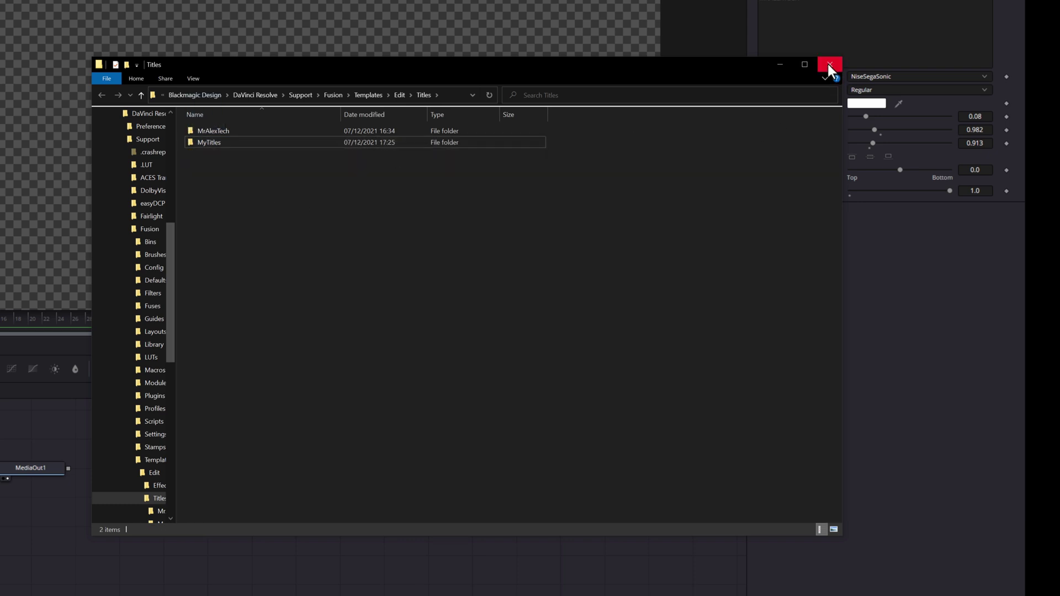
- Find the mralextechreveal template under MyTitles and delete the Center Reveal clip on the Edit page
click(829, 64)
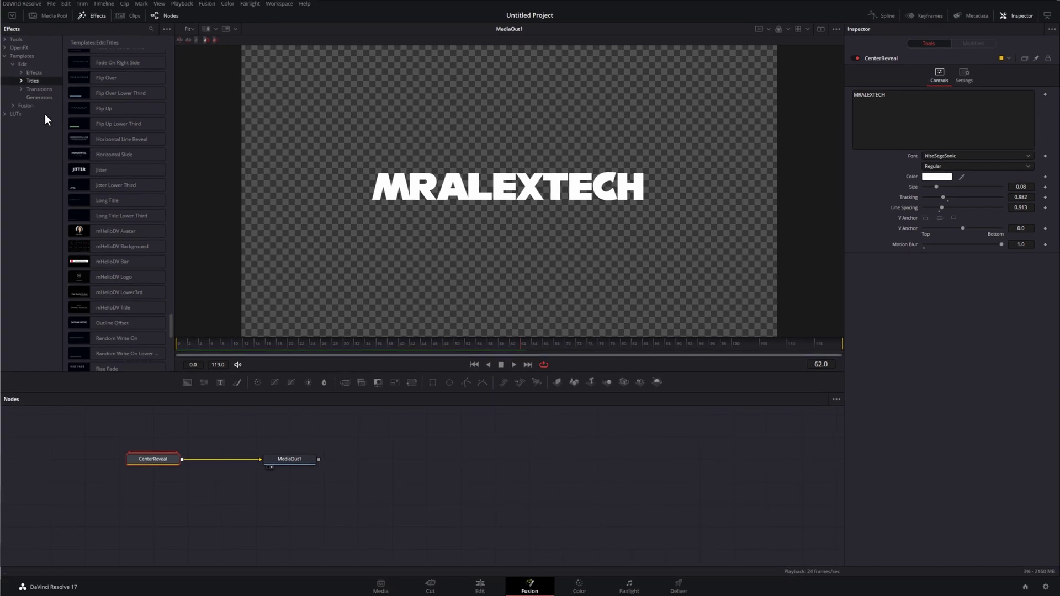
click(21, 80)
click(40, 98)
click(81, 73)
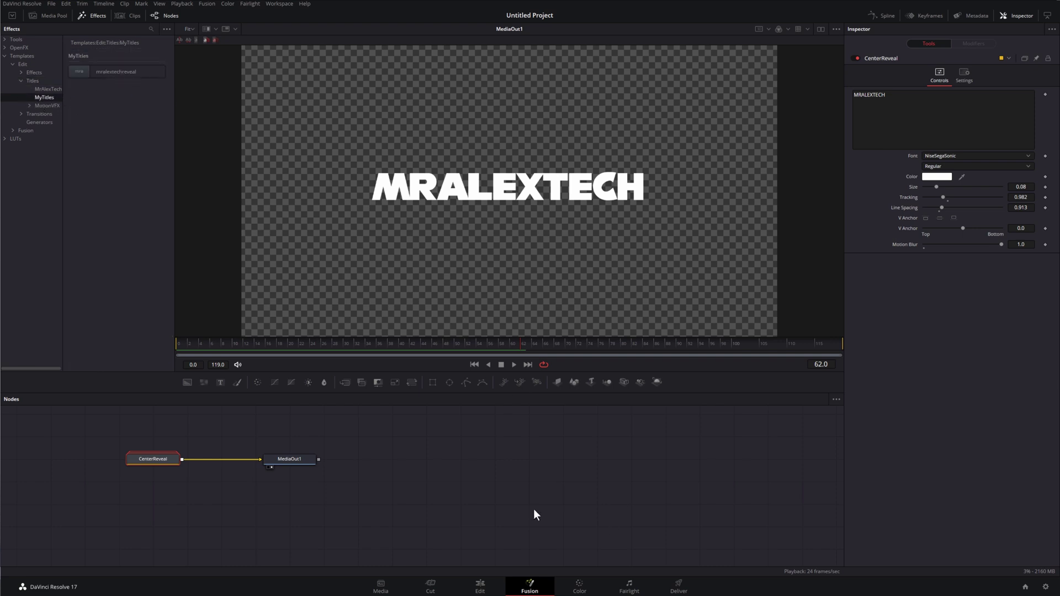
click(479, 587)
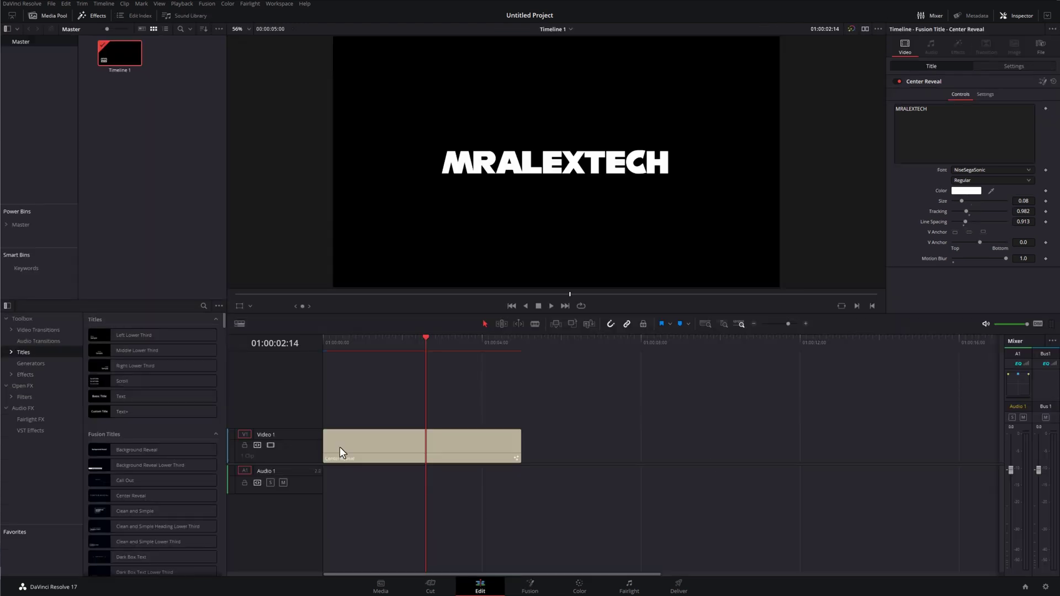
key(Delete)
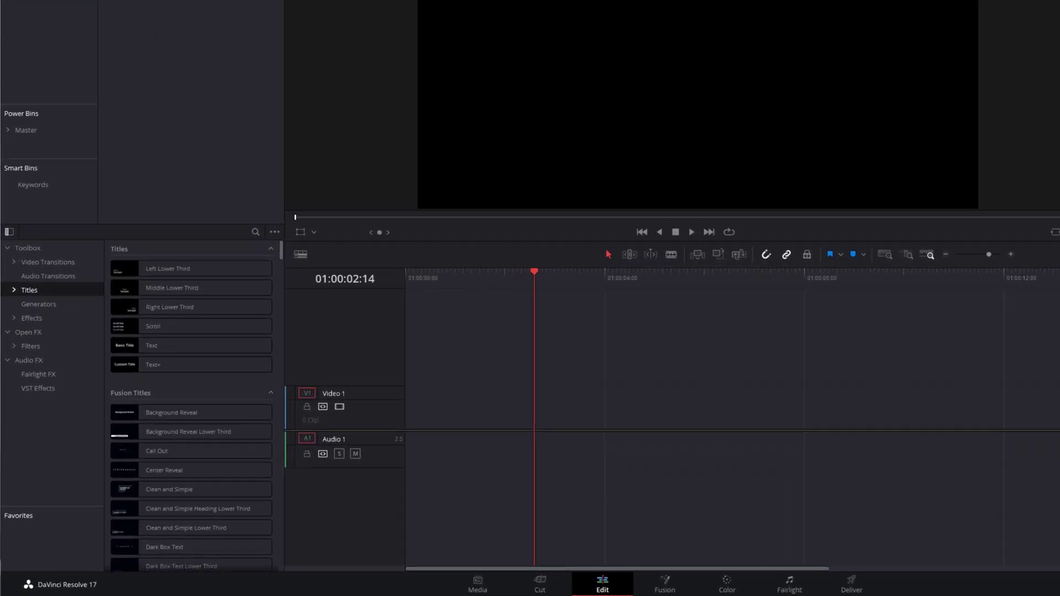
- Add the mralextechreveal title from MyTitles to Video 1, enlarge it to size 0.0827, then delete it
click(13, 289)
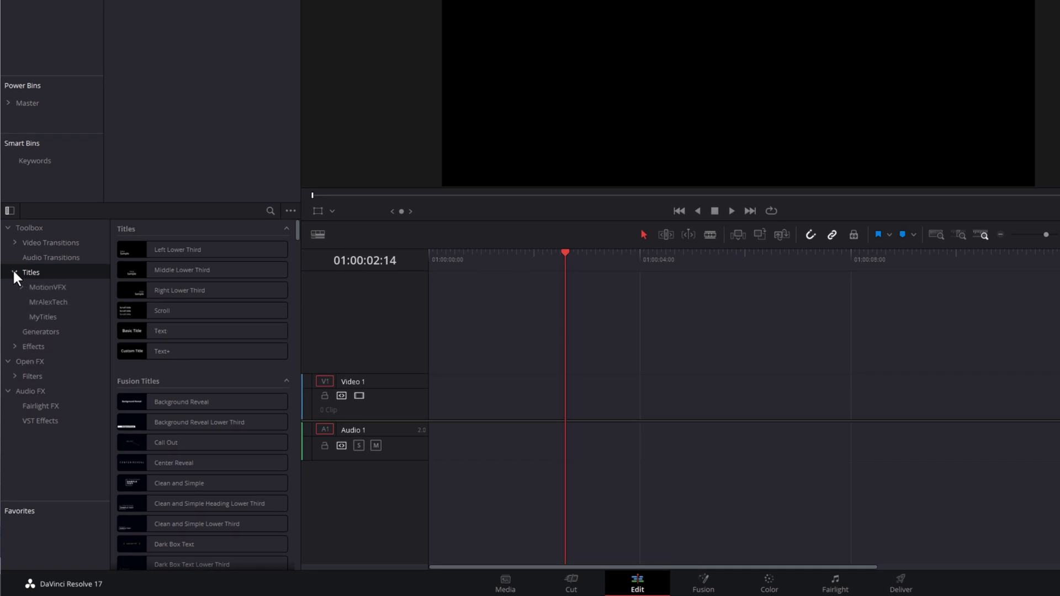
click(39, 317)
drag(185, 252, 436, 399)
key(space)
click(395, 431)
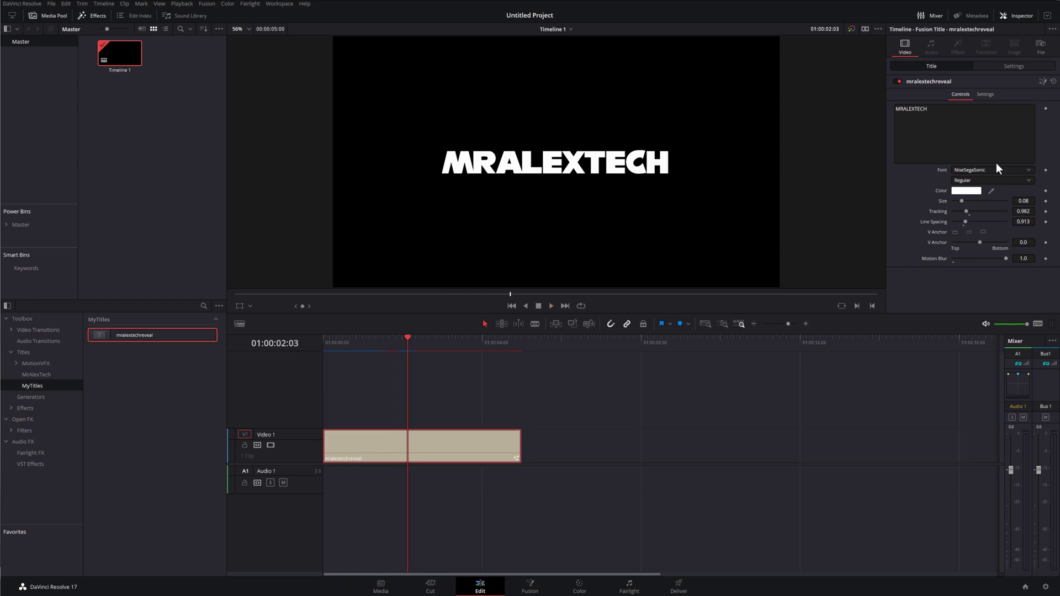
drag(959, 200, 961, 198)
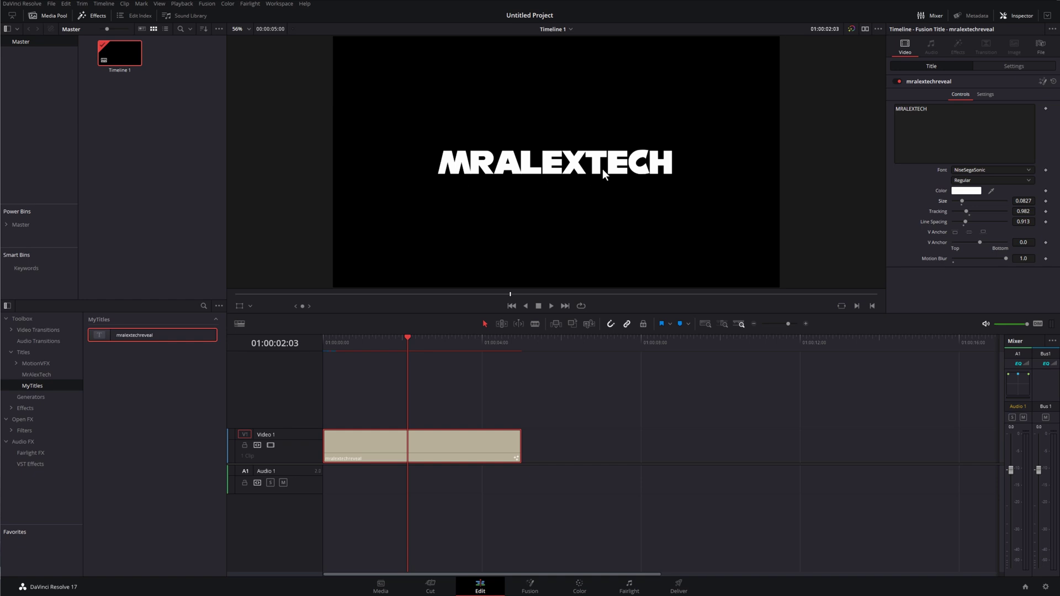
key(Delete)
- Place the Fade On title at the start of Video 1 and open it in the Fusion page
scroll(191, 402, down, 2)
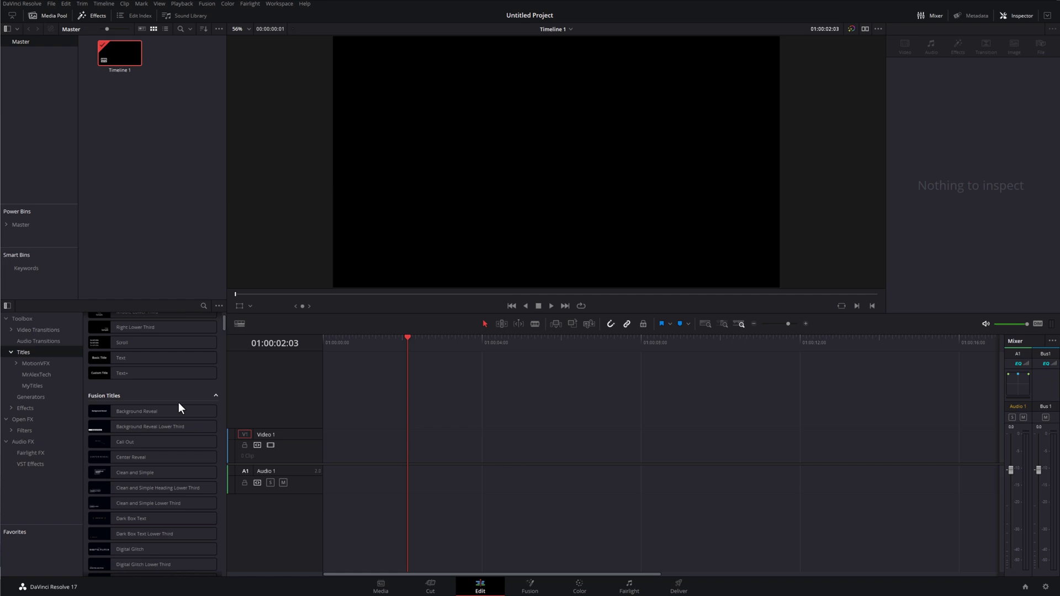
scroll(177, 402, down, 5)
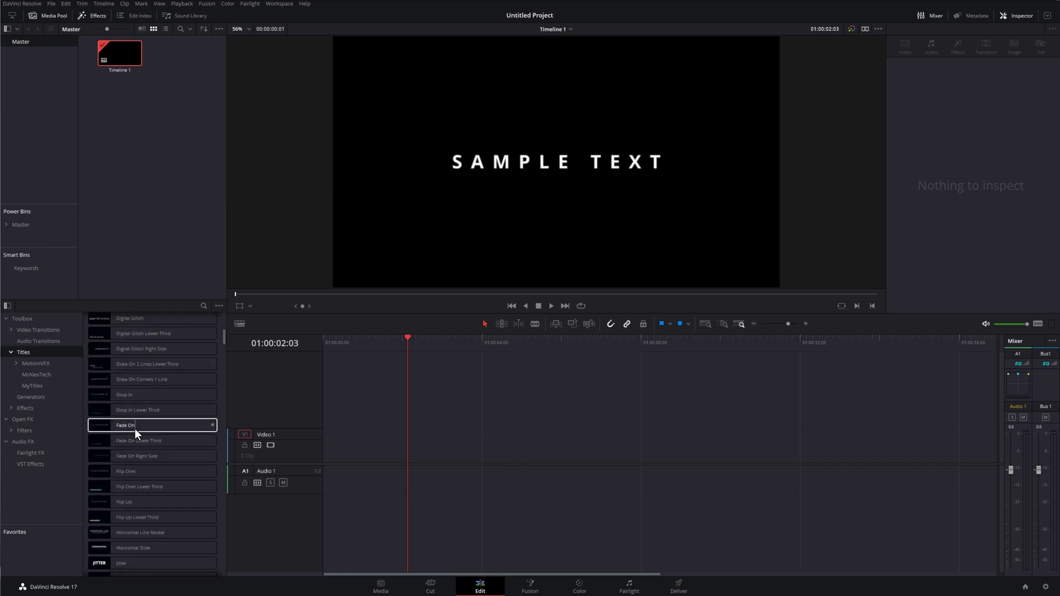
drag(124, 426, 338, 446)
click(436, 448)
right_click(433, 438)
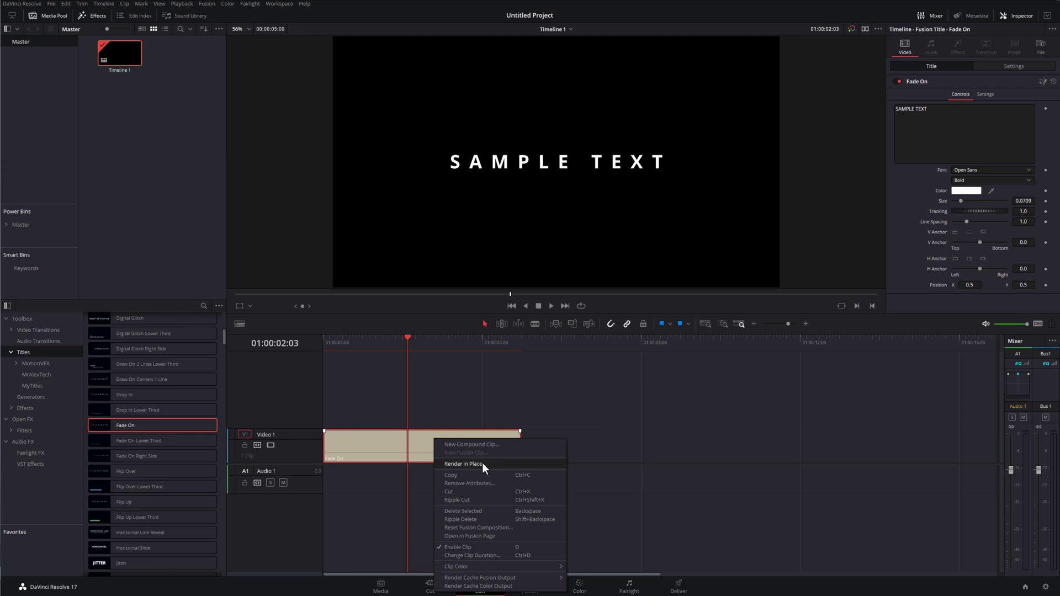
click(469, 537)
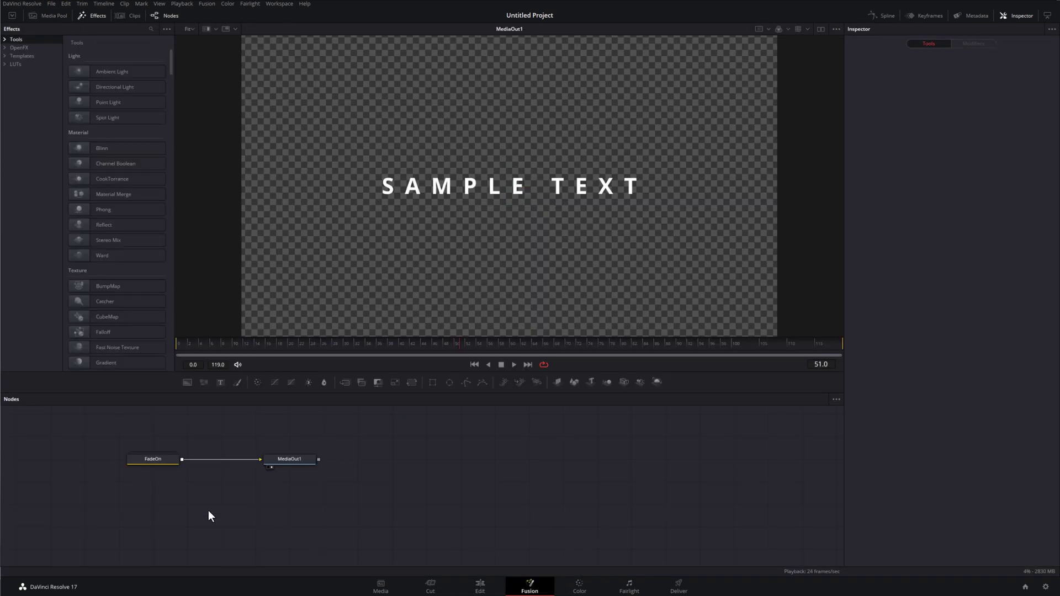
- Change the FadeOn text to MRALEXTECH in Helvetica Neue LT W06 Black Condensed Oblique, tracking 0.795
click(150, 460)
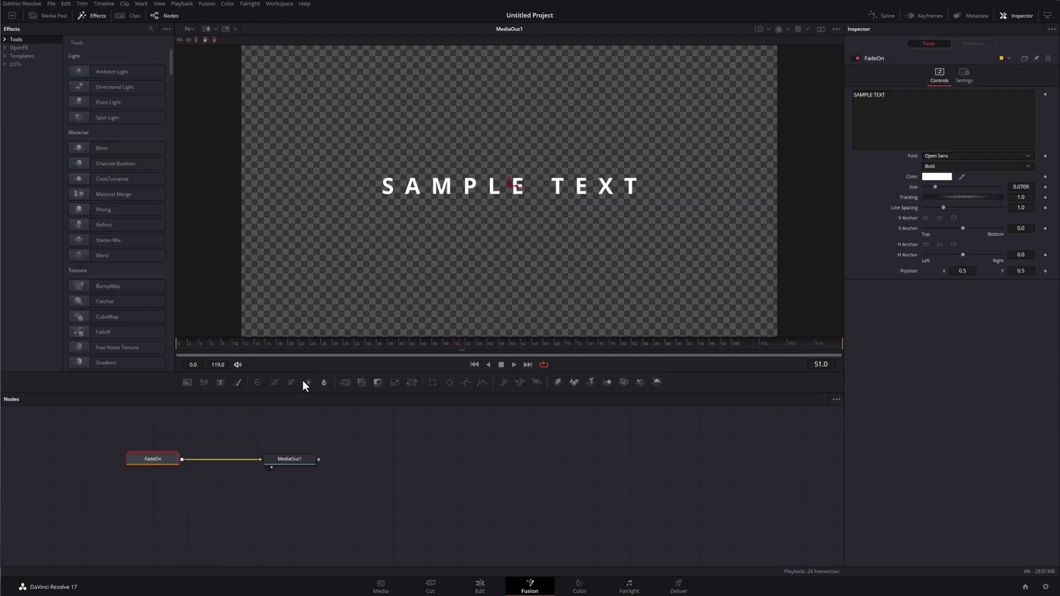
text(MRALEXTECH)
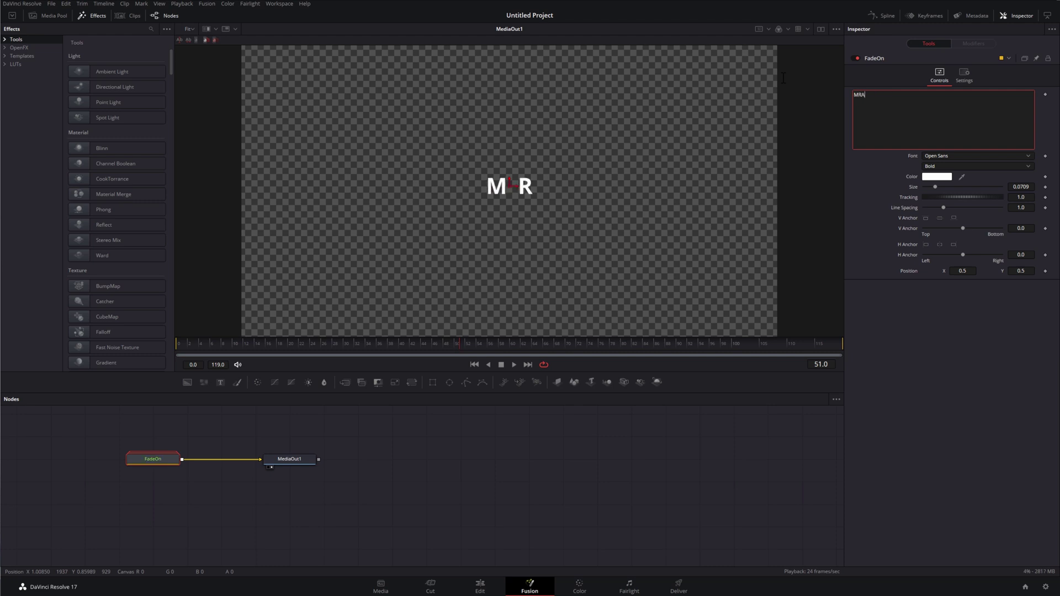
click(992, 156)
click(971, 221)
drag(963, 197, 1000, 197)
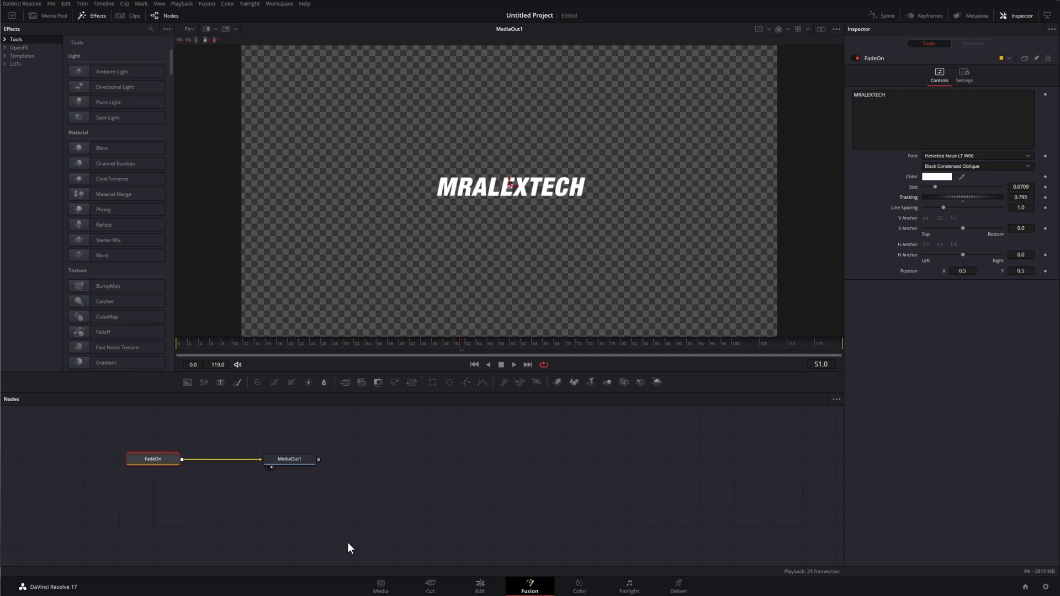
- Save the FadeOn node settings as MrAlexTechFade.setting in MyTitles, then return to the Edit page
right_click(154, 459)
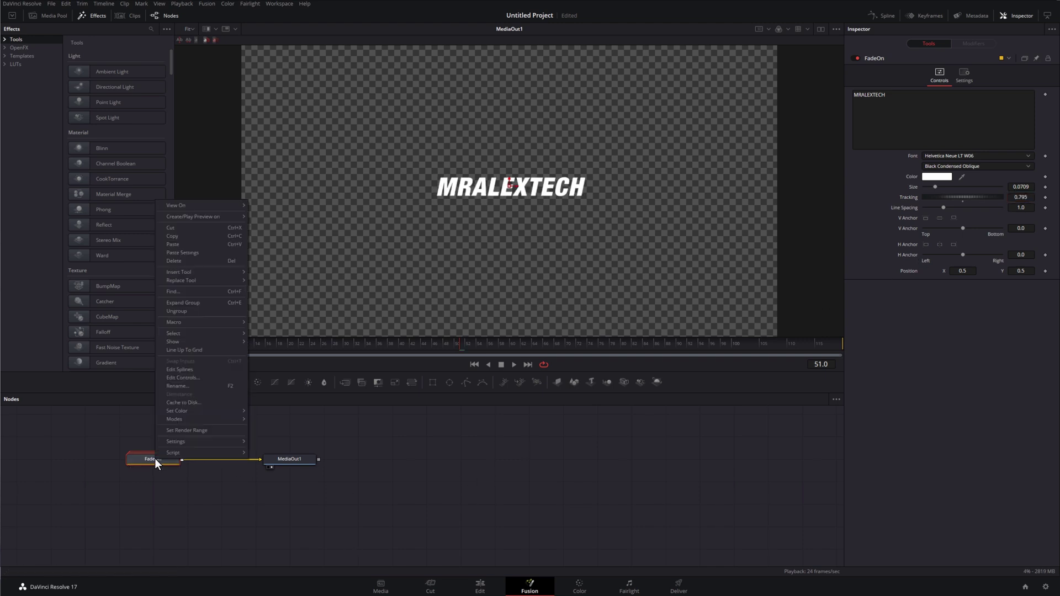
mouse_move(220, 445)
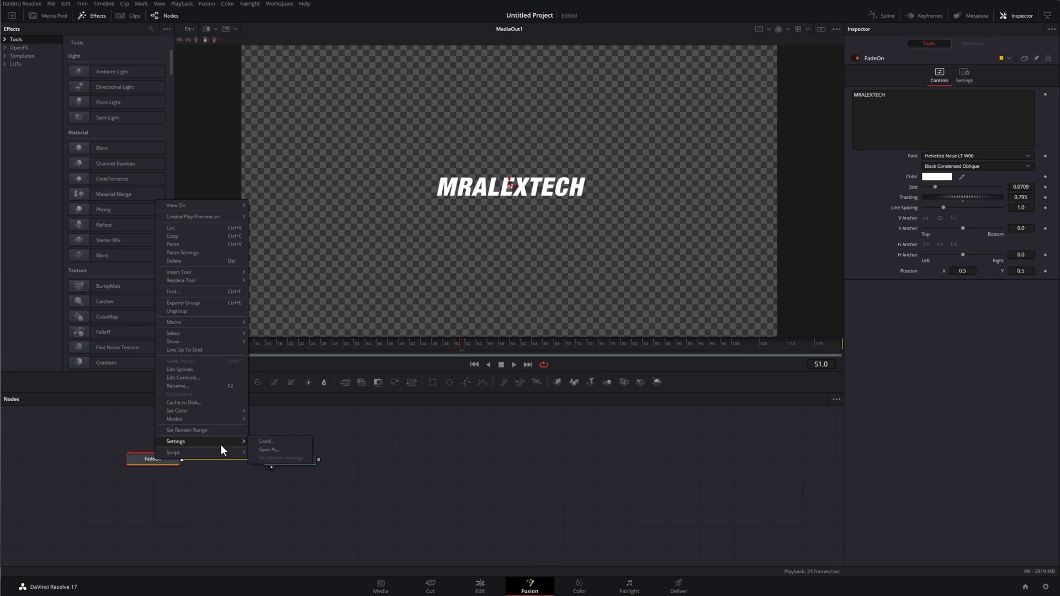
click(269, 449)
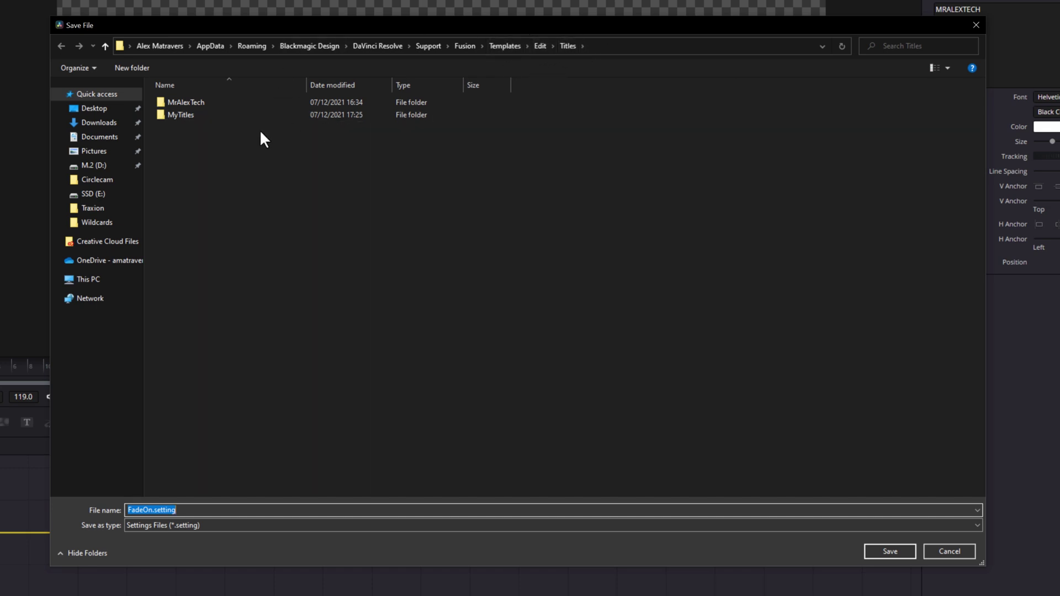
double_click(191, 115)
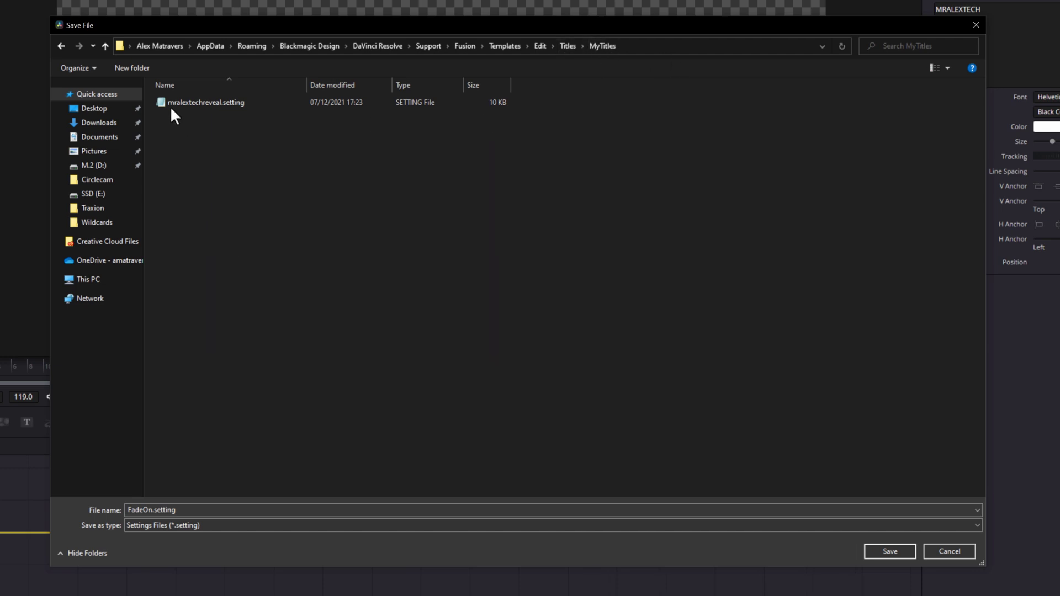
double_click(152, 510)
text(MrAlexTechFade)
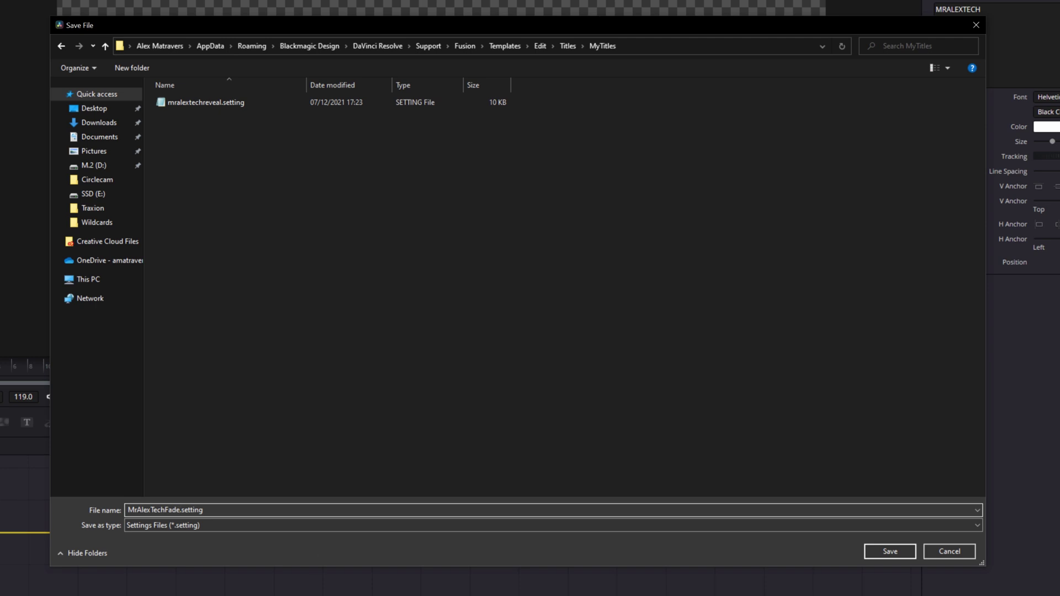
click(890, 550)
click(480, 586)
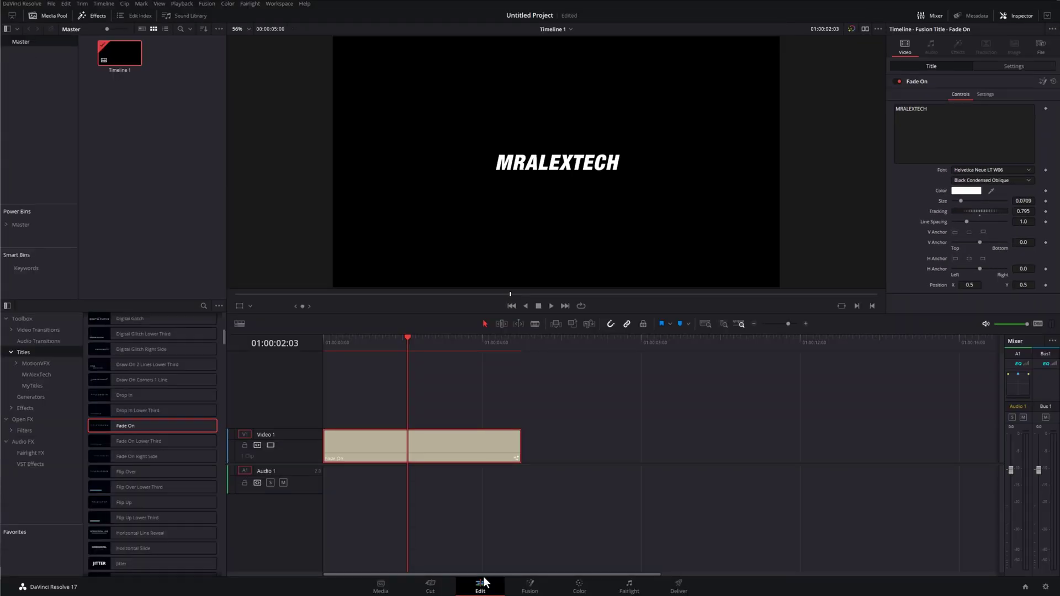
- Swap the Fade On clip for MrAlexTechFade from MyTitles on Video 1 and play it from the start
key(Delete)
click(22, 352)
click(32, 385)
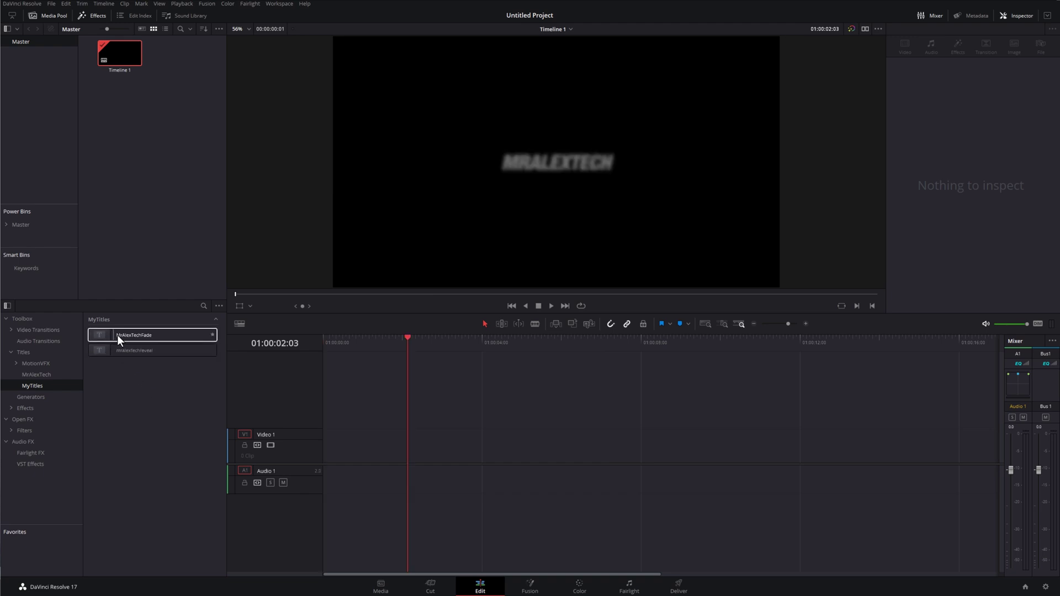
drag(128, 335, 329, 450)
key(Home)
key(space)
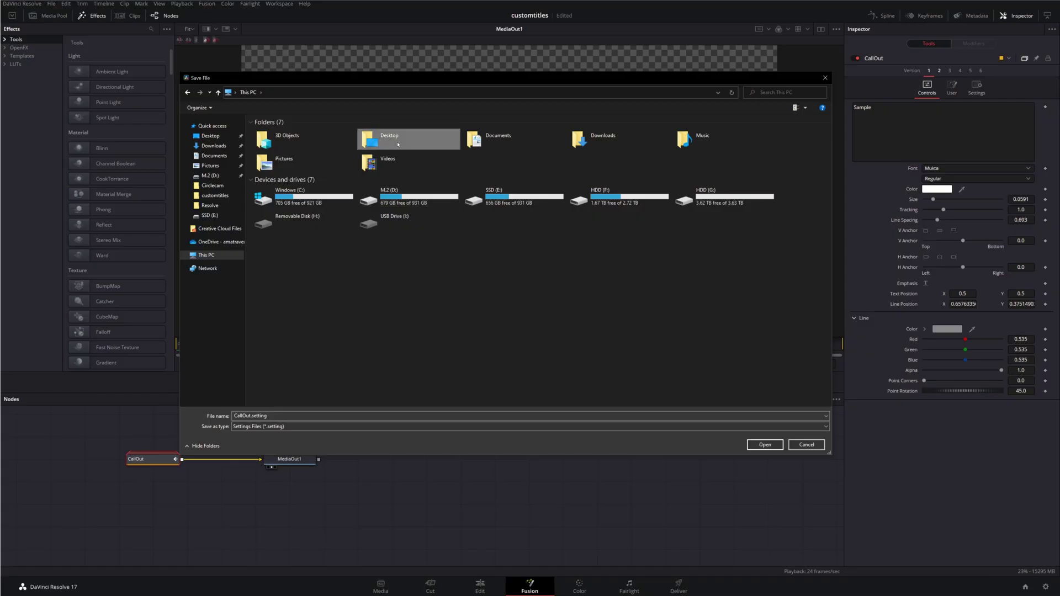
- Save the Call Out settings as CallOut.setting in the Desktop tITLES folder
double_click(398, 144)
double_click(317, 146)
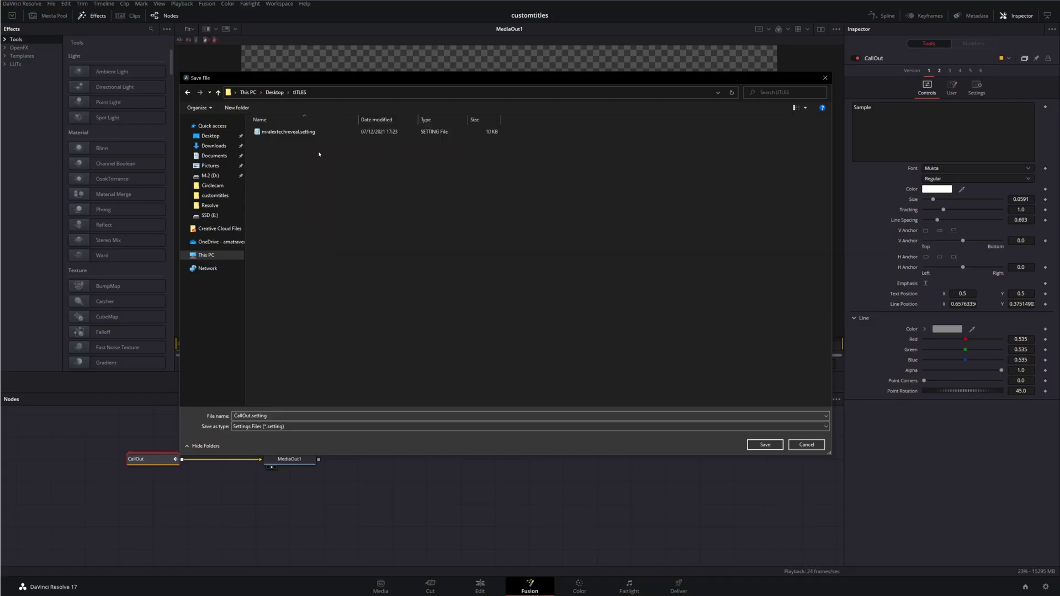
click(765, 445)
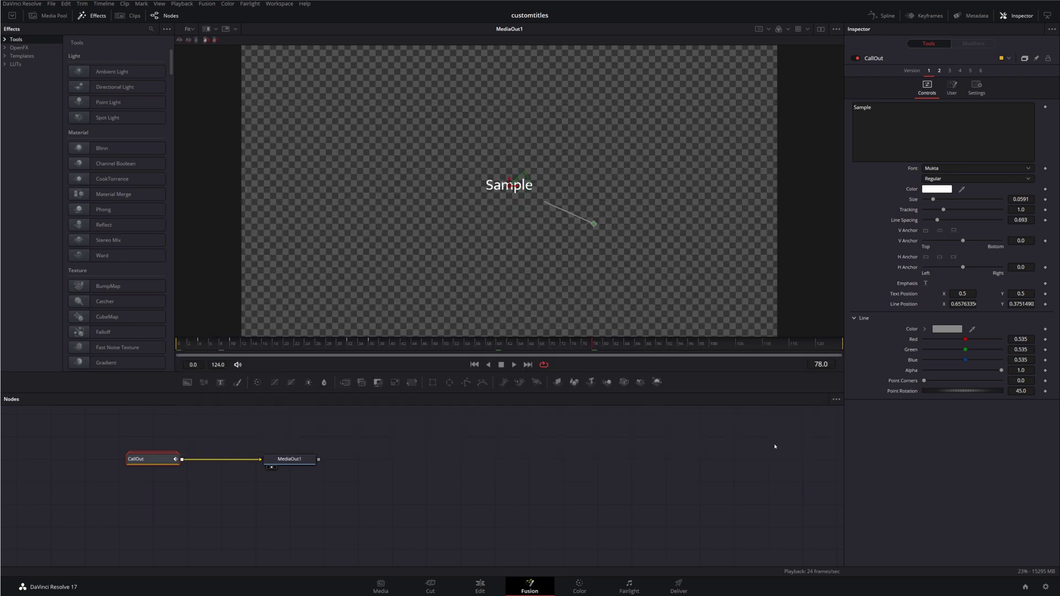
- Add CallOut.setting from the tITLES folder to the Templates > Edit > Titles > MyTitles bin
click(6, 56)
click(12, 64)
click(21, 82)
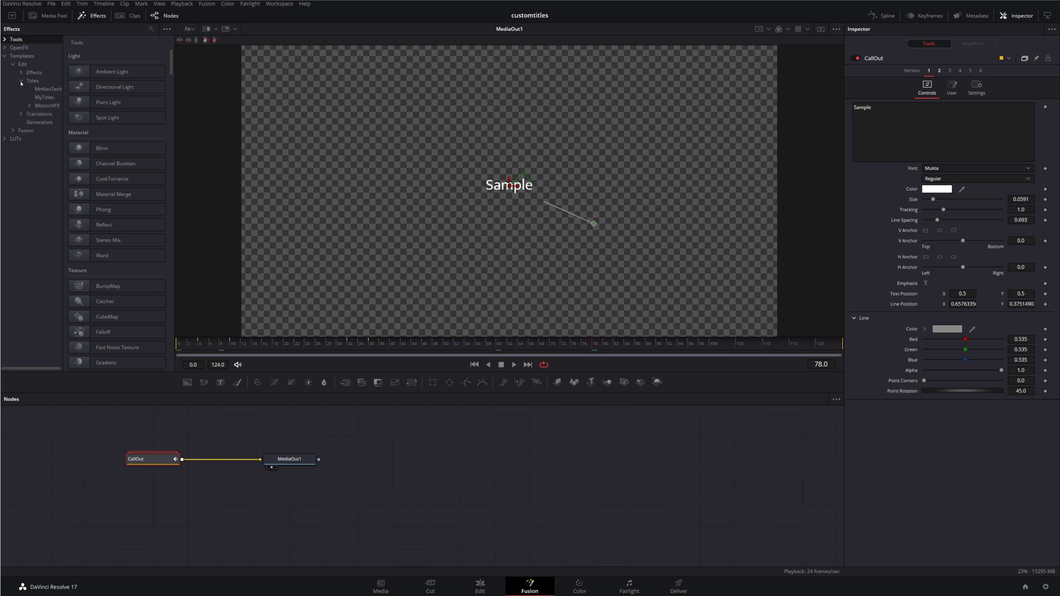
click(46, 98)
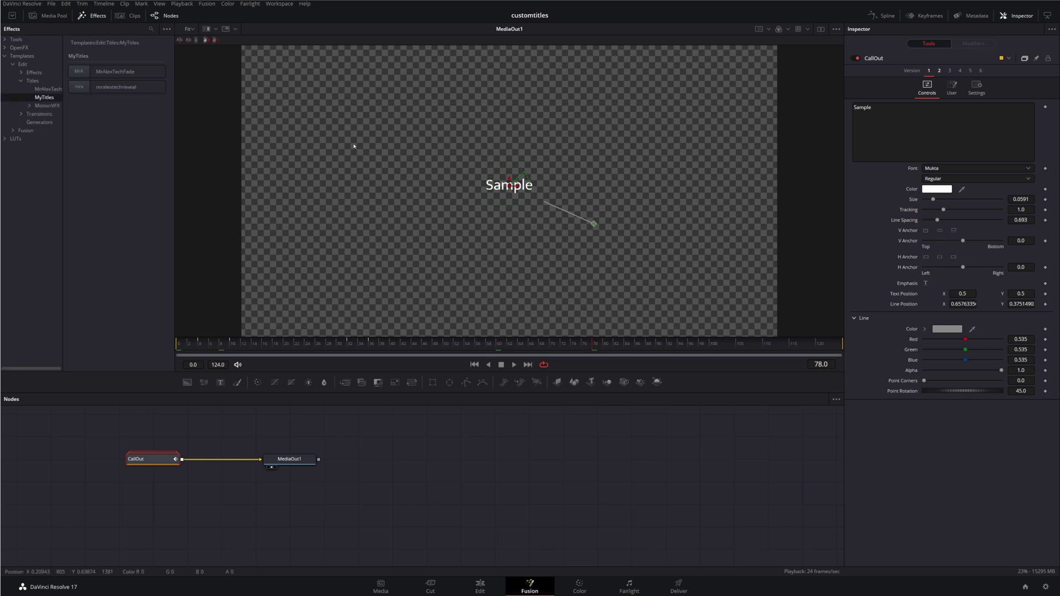
key(alt+Tab)
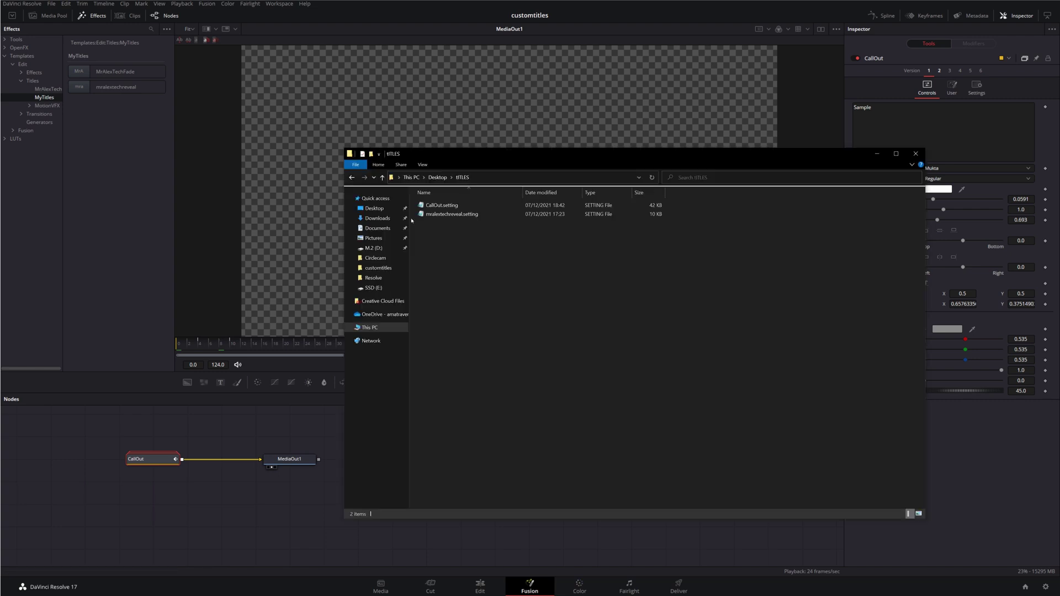
click(442, 206)
drag(128, 148, 113, 116)
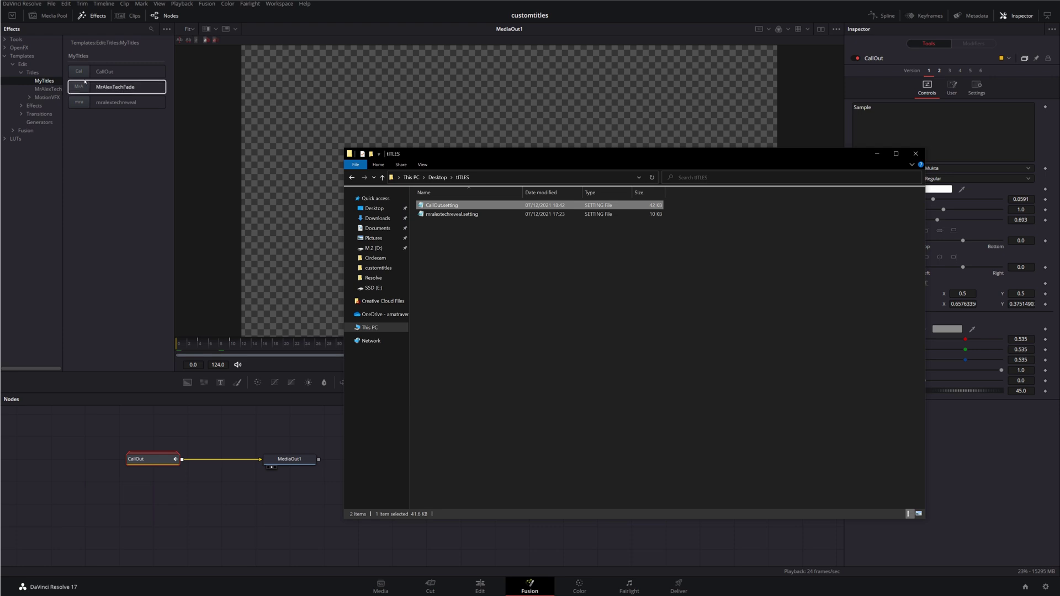
click(114, 154)
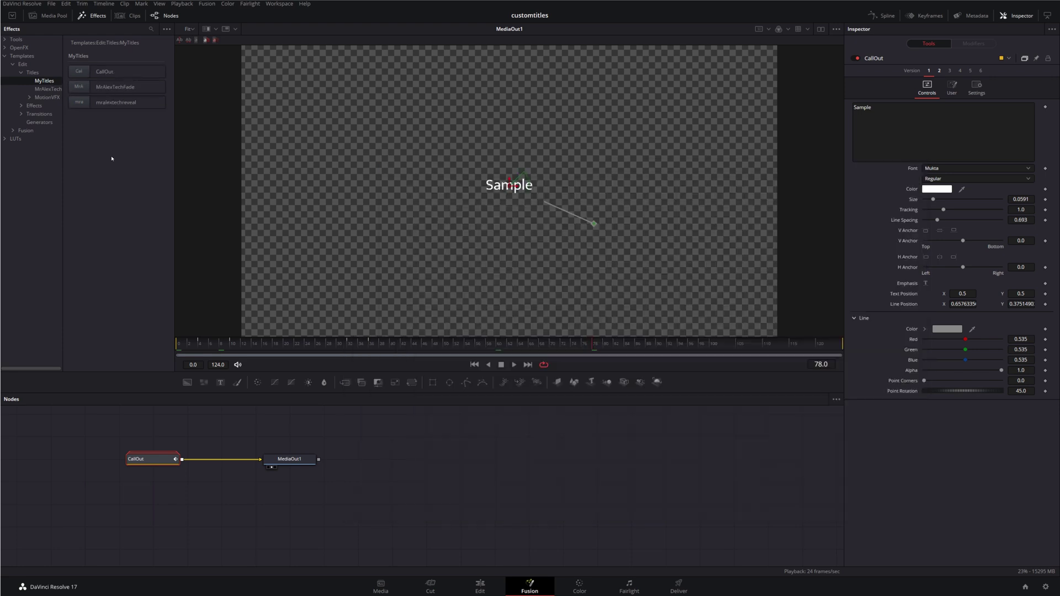